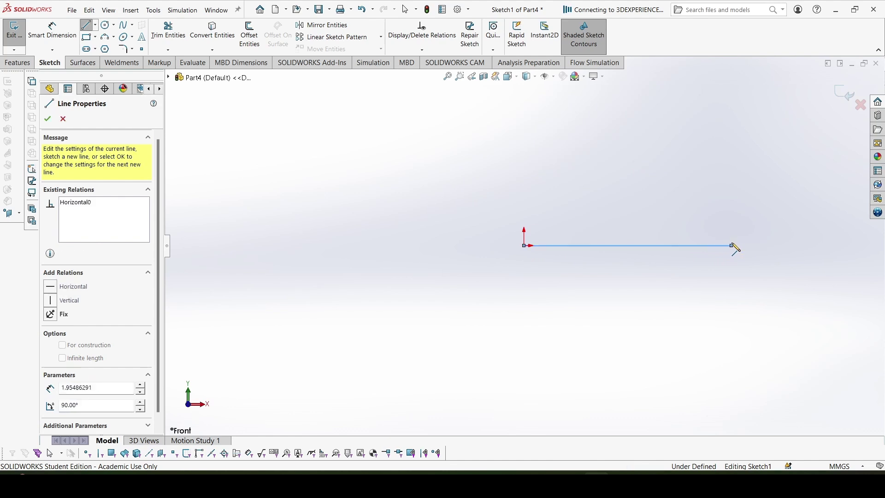
Step: Sketch the profile's vertical right edge, a short sloped top edge about 26 mm long, and a narrow slanted slot perpendicular to it
{"action": "left_click", "coordinate": [731, 126]}
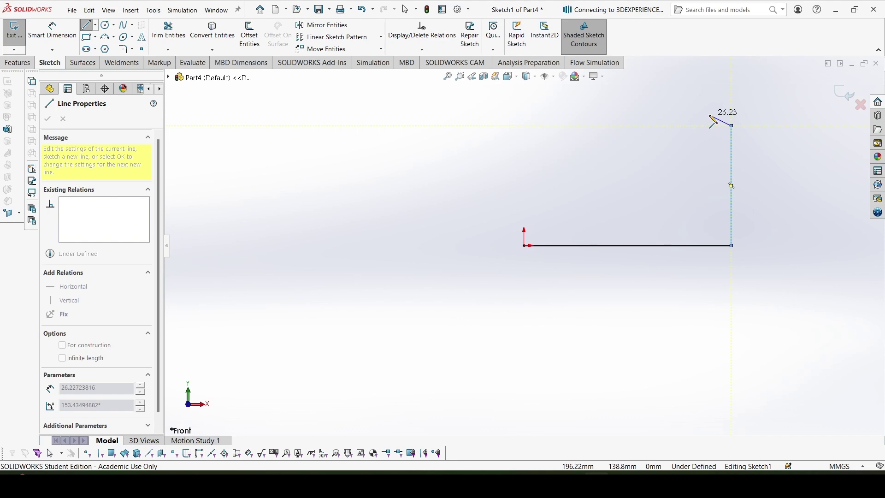
{"action": "left_click", "coordinate": [709, 115]}
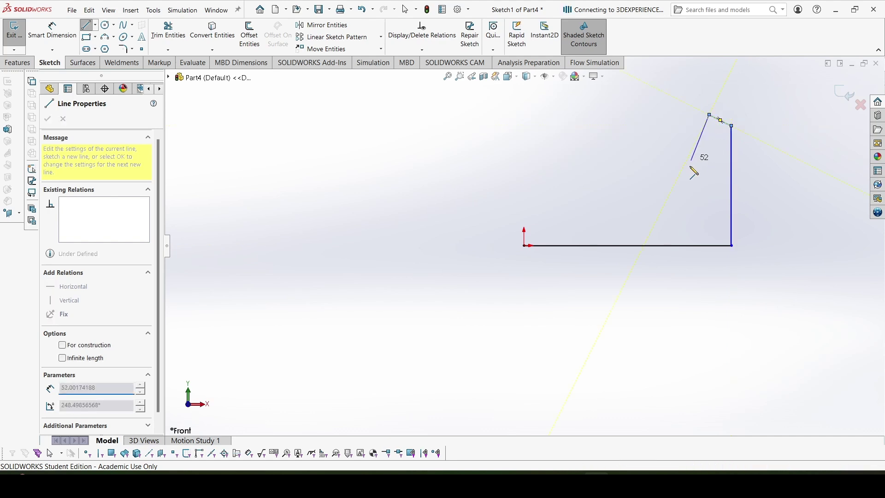
{"action": "left_click", "coordinate": [671, 193]}
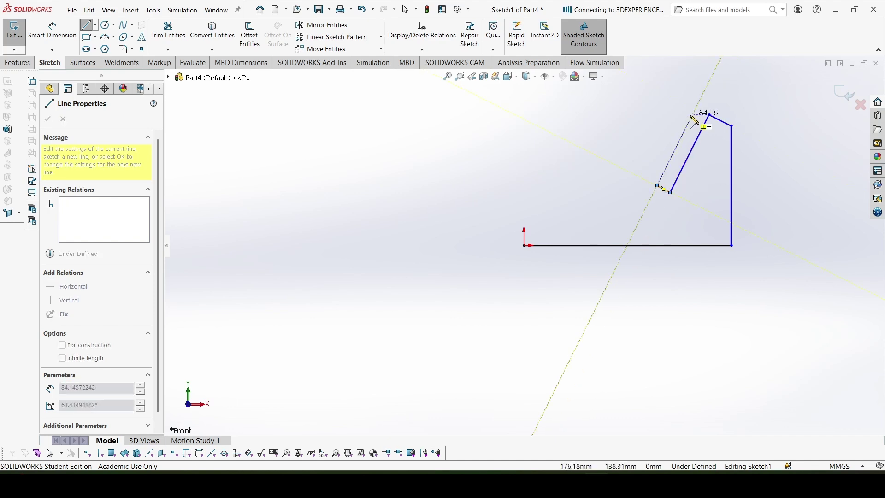
{"action": "left_click", "coordinate": [709, 117]}
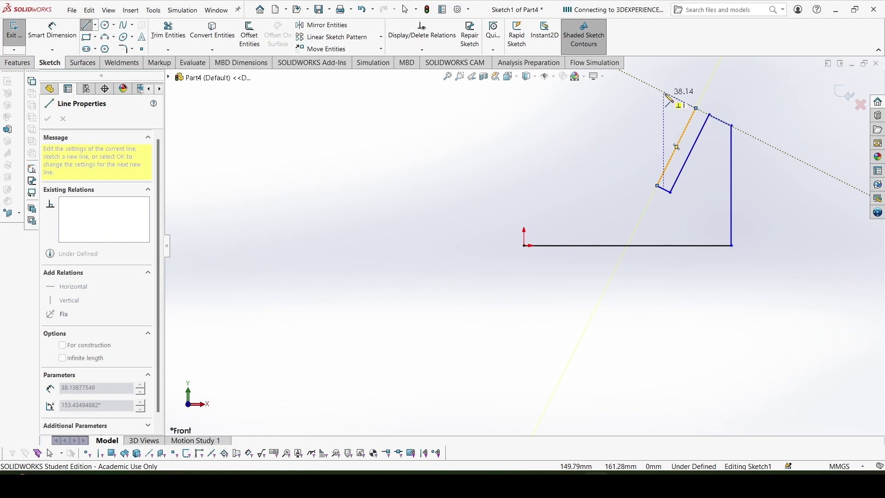
Step: Close the profile with a slanted block and two descending steps, ending with a left edge about 60 mm high at the origin
{"action": "left_click", "coordinate": [661, 91]}
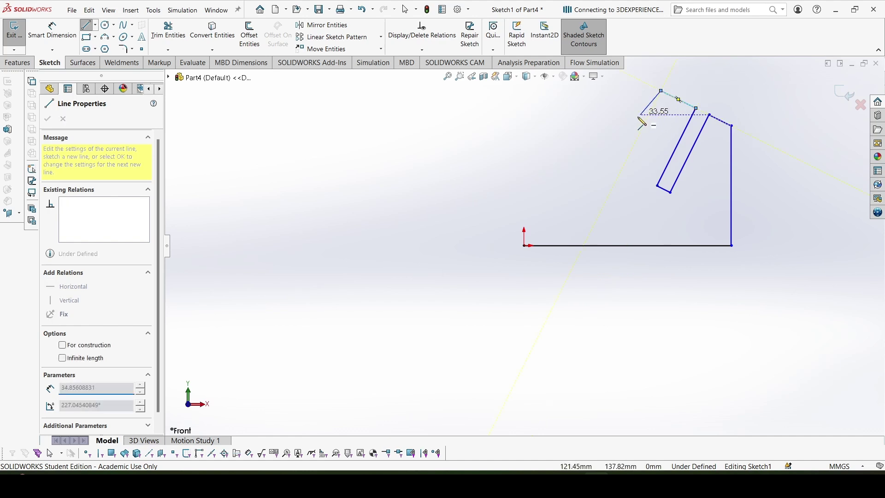
{"action": "left_click", "coordinate": [630, 153]}
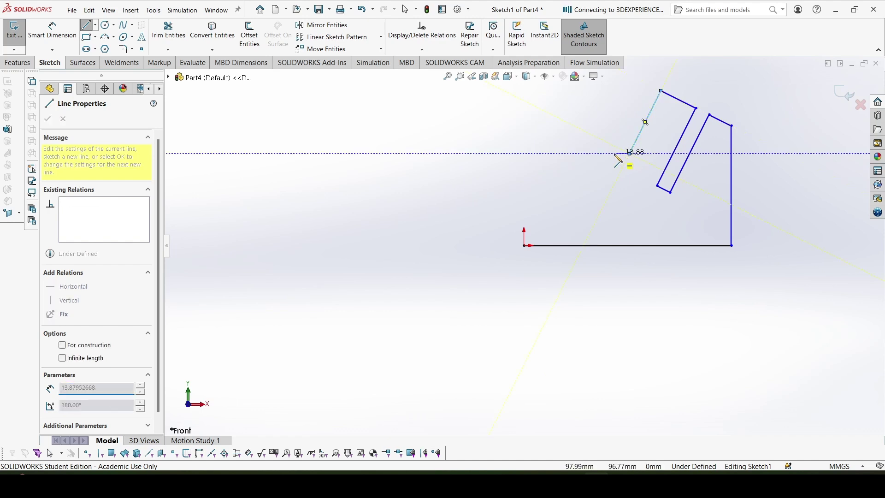
{"action": "left_click", "coordinate": [584, 154]}
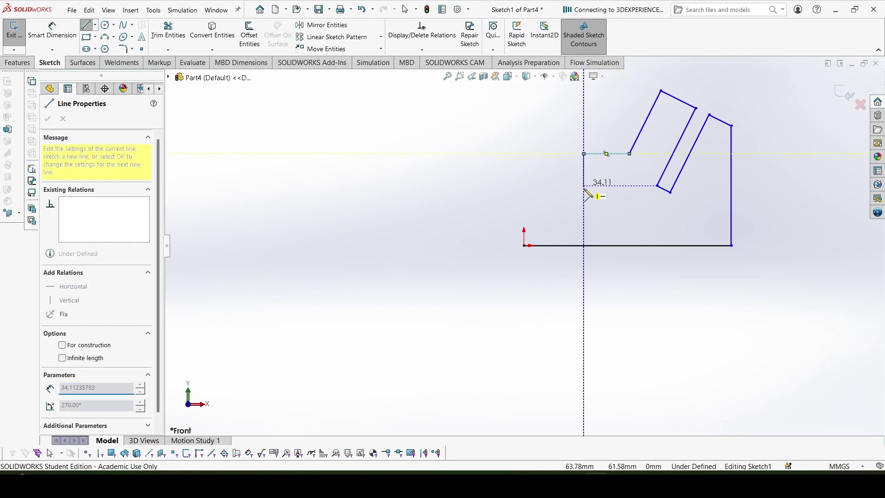
{"action": "left_click", "coordinate": [584, 189]}
{"action": "left_click", "coordinate": [524, 189]}
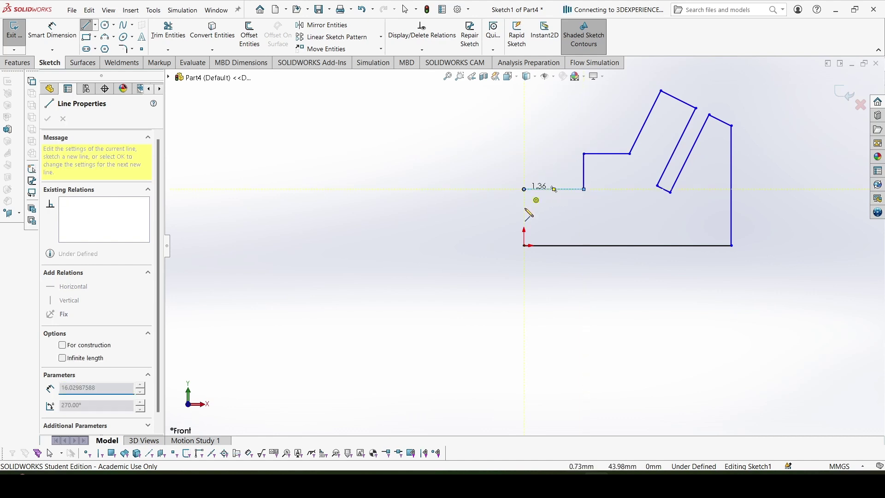
{"action": "left_click", "coordinate": [524, 245]}
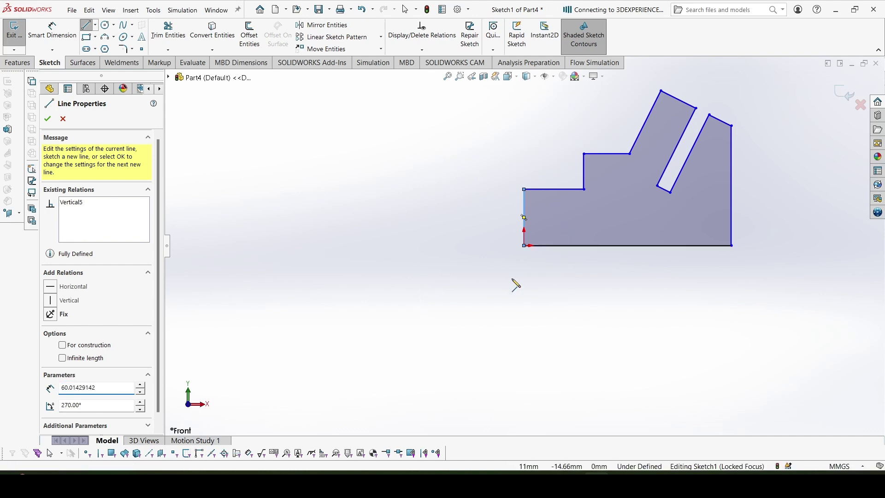
Step: Dimension the profile's horizontal base line to 78 mm
{"action": "key", "text": "d"}
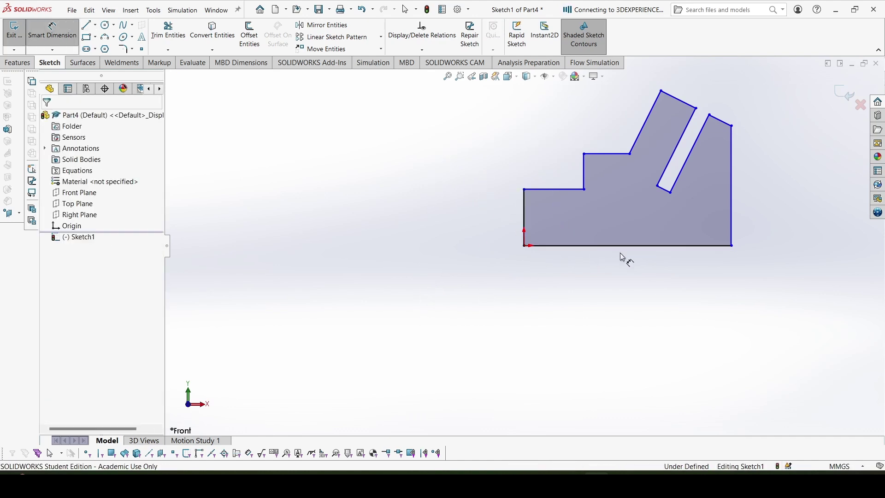
{"action": "left_click", "coordinate": [620, 247]}
{"action": "left_click", "coordinate": [619, 294]}
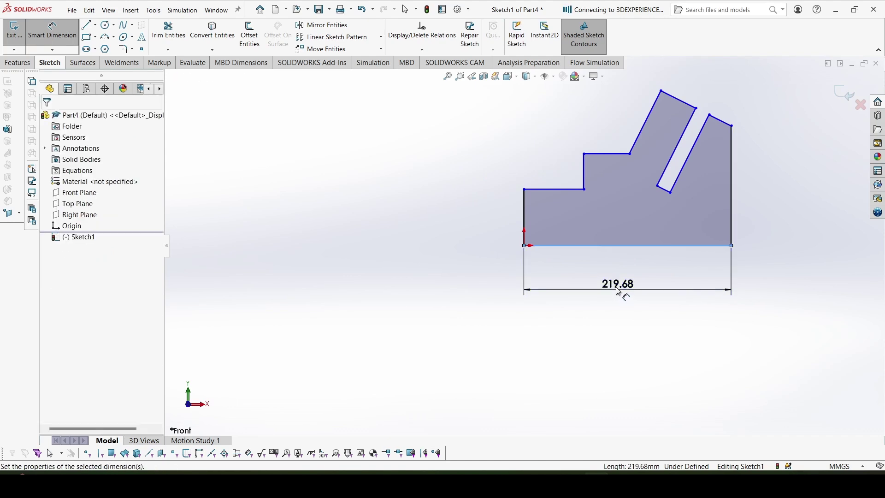
{"action": "type", "text": "78"}
{"action": "key", "text": "Return"}
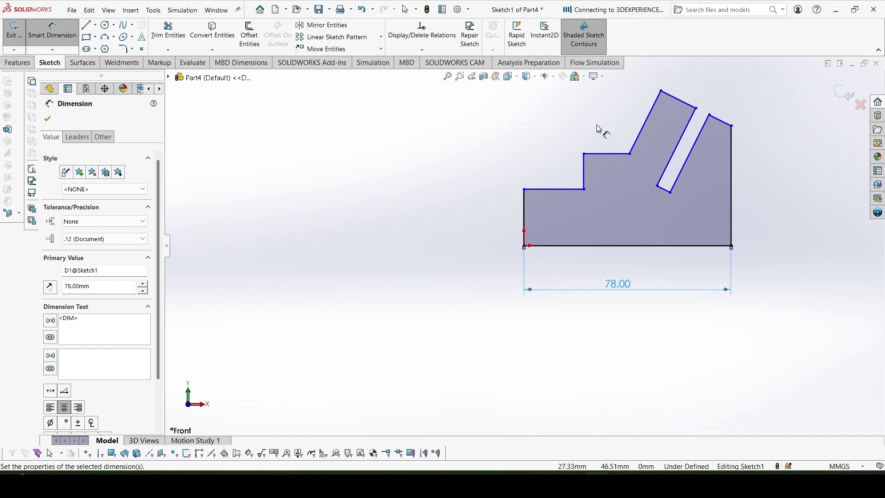
Step: Dimension the slot's right slanted wall to 36 mm and the sloped top edge of the block beside it to 15 mm
{"action": "left_click", "coordinate": [690, 154]}
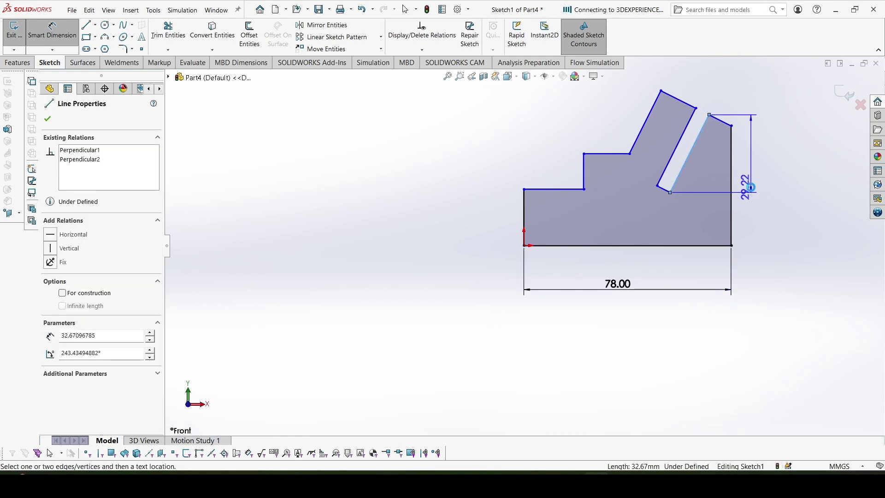
{"action": "left_click", "coordinate": [758, 210]}
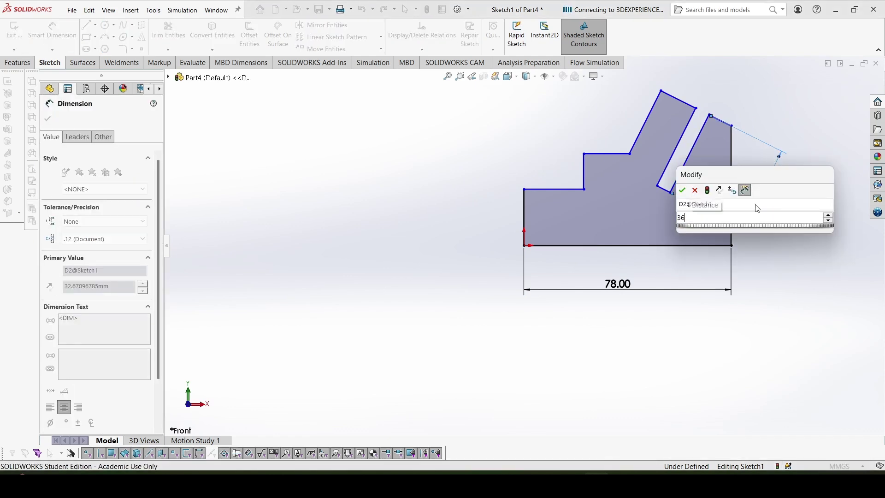
{"action": "key", "text": "Return"}
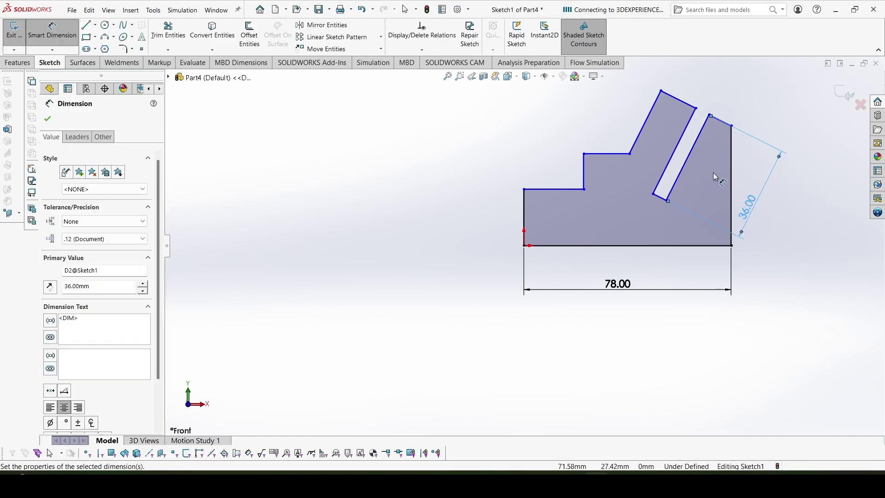
{"action": "left_click", "coordinate": [684, 103]}
{"action": "left_click", "coordinate": [700, 77]}
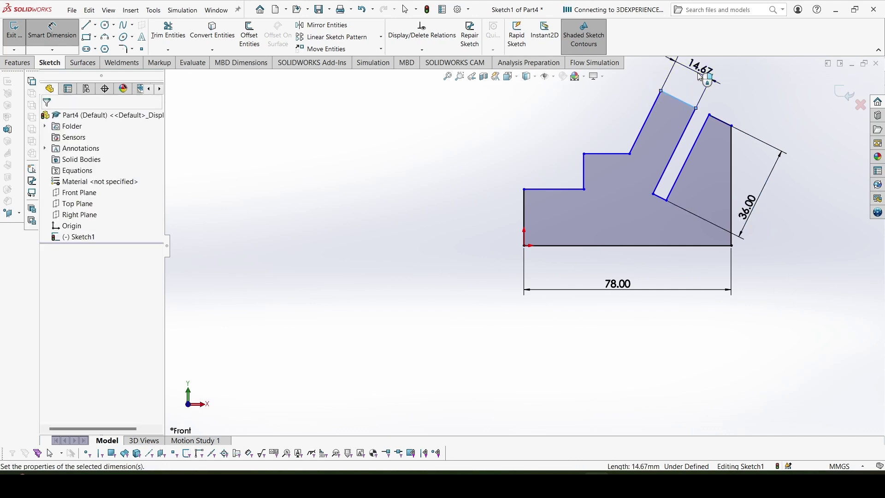
{"action": "type", "text": "15"}
{"action": "key", "text": "Return"}
Step: Dimension the upper step's horizontal edge to 16 mm and the lower step's horizontal edge to 24 mm
{"action": "left_click", "coordinate": [605, 155]}
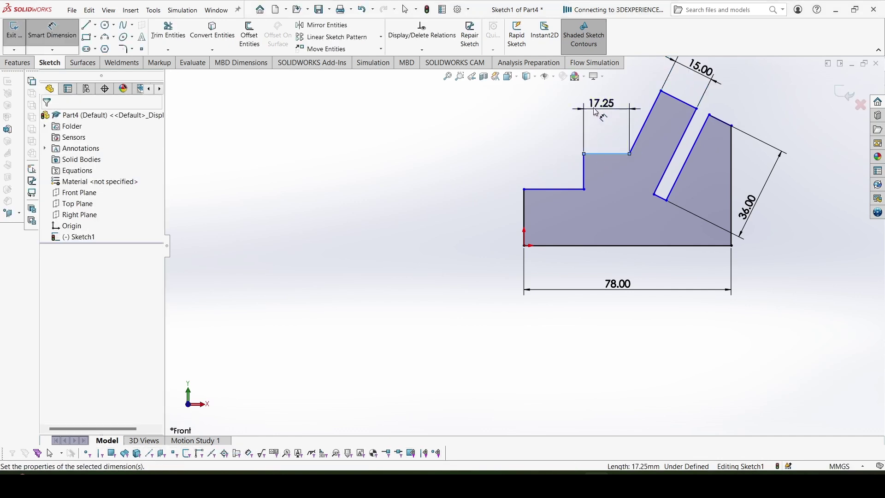
{"action": "left_click", "coordinate": [596, 112]}
{"action": "type", "text": "16"}
{"action": "key", "text": "Return"}
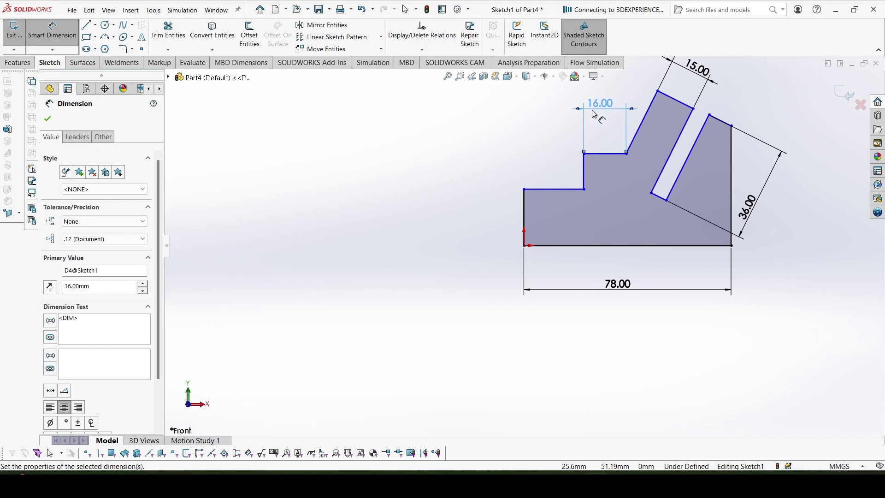
{"action": "left_click", "coordinate": [571, 189]}
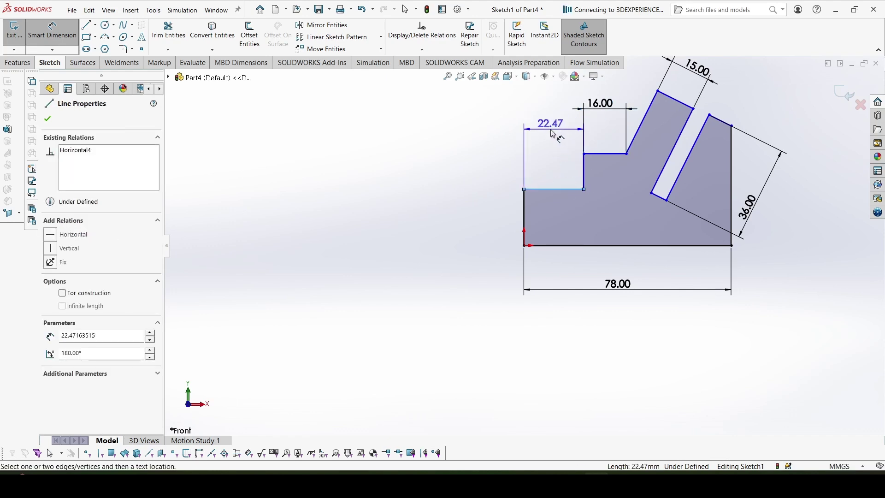
{"action": "left_click", "coordinate": [553, 134]}
{"action": "type", "text": "24"}
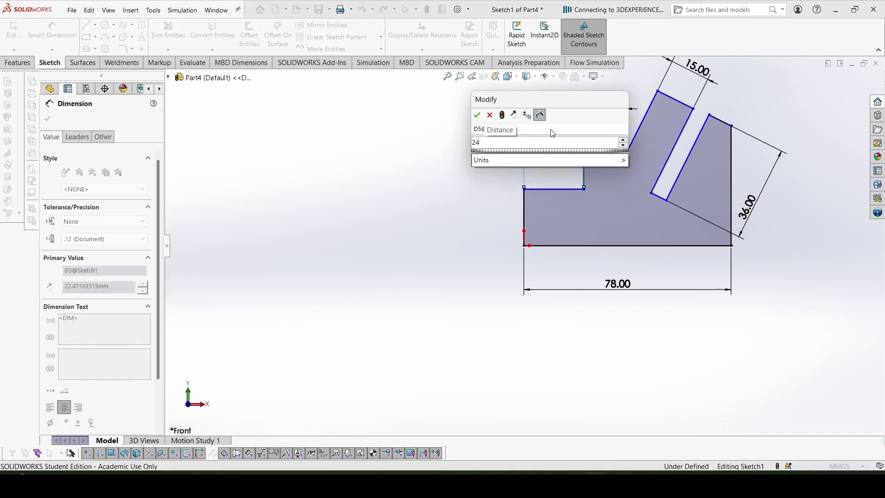
{"action": "key", "text": "Return"}
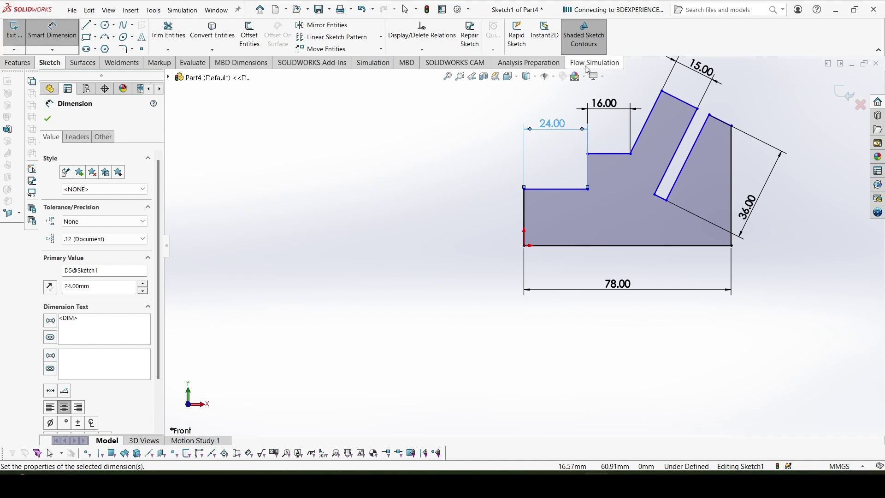
Step: Dimension the height of the slanted block's topmost corner above the base line to 58 mm
{"action": "left_click", "coordinate": [663, 92]}
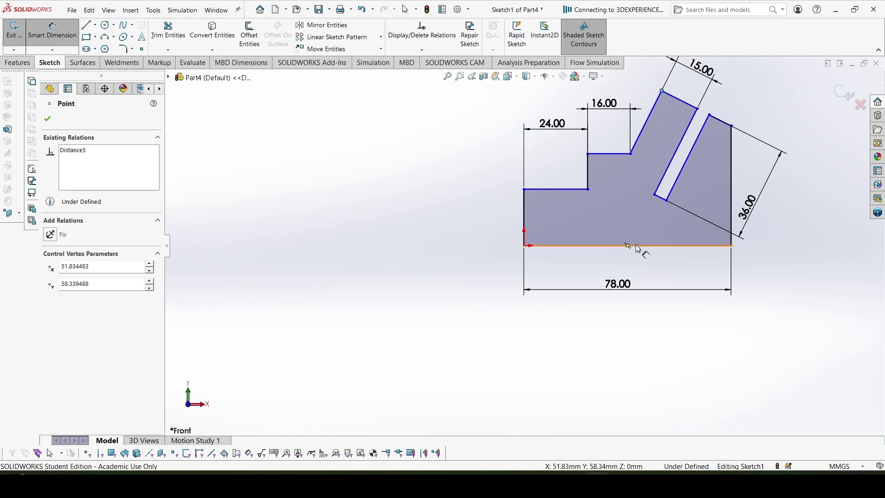
{"action": "left_click", "coordinate": [635, 246]}
{"action": "left_click", "coordinate": [477, 166]}
{"action": "type", "text": "58"}
{"action": "key", "text": "Return"}
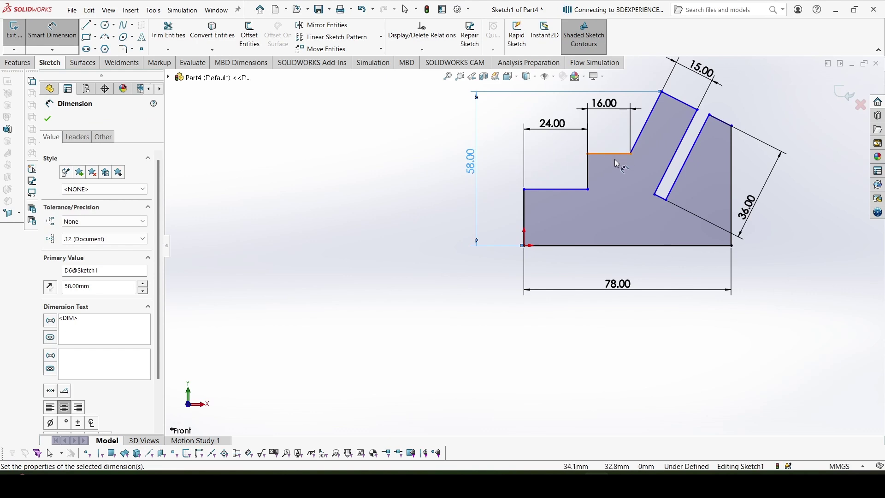
Step: Set the angle between the block's left slanted edge and the base line to 65 degrees
{"action": "left_click", "coordinate": [643, 140]}
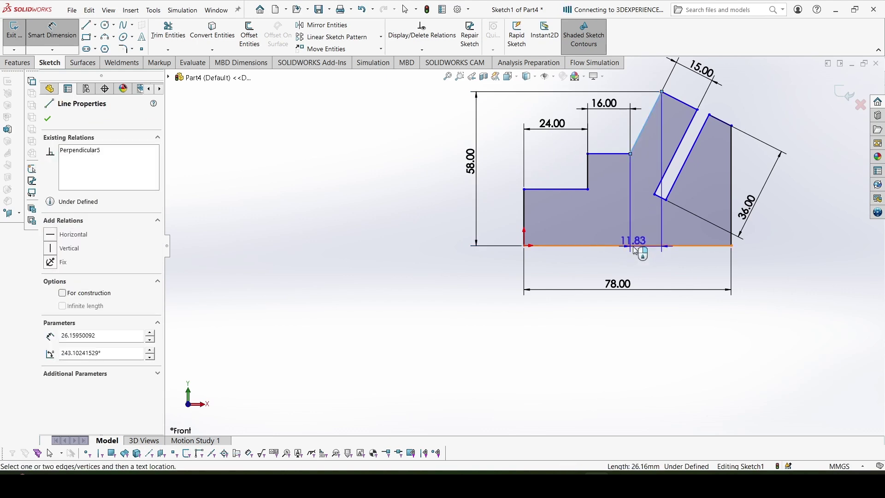
{"action": "left_click", "coordinate": [635, 246]}
{"action": "left_click", "coordinate": [629, 213]}
{"action": "type", "text": "65"}
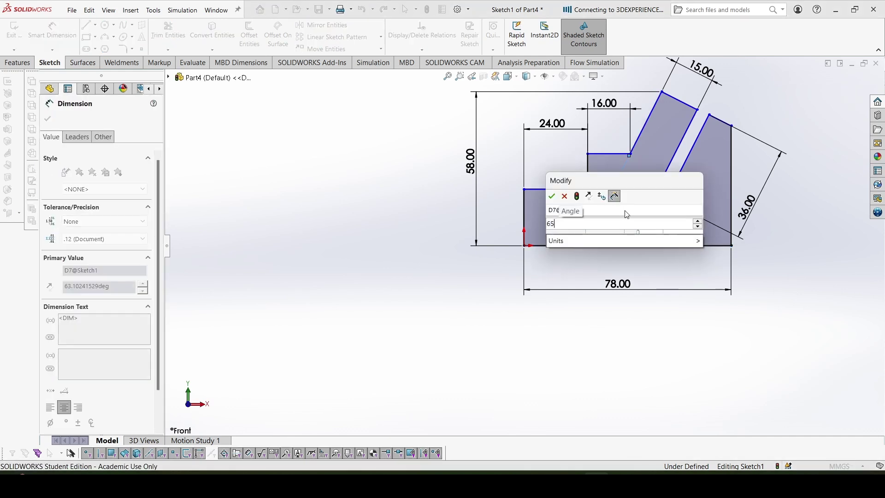
{"action": "key", "text": "Return"}
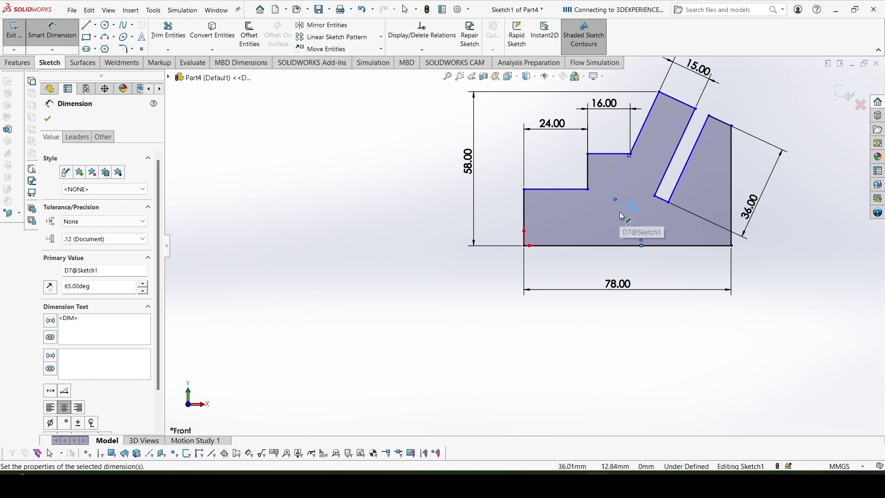
Step: Dimension the slanted slot's width between its two parallel walls to 5 mm
{"action": "left_click", "coordinate": [677, 159]}
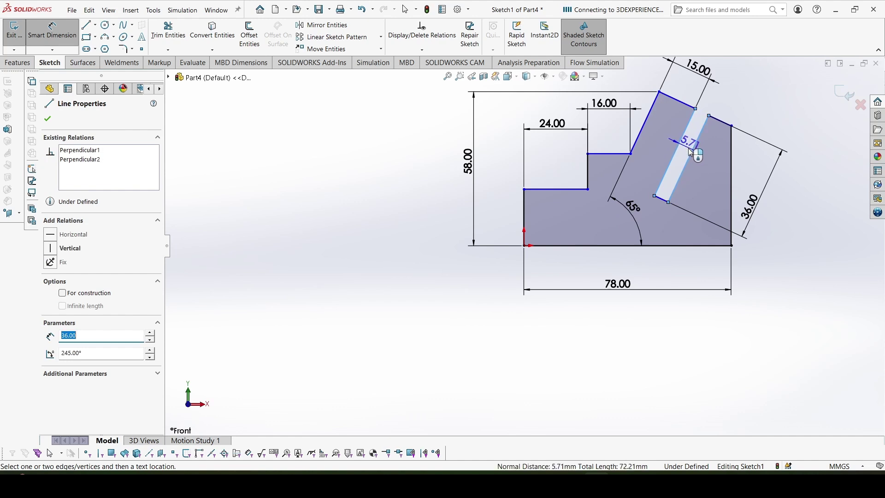
{"action": "left_click", "coordinate": [690, 155]}
{"action": "left_click", "coordinate": [690, 156]}
{"action": "type", "text": "5"}
{"action": "key", "text": "Return"}
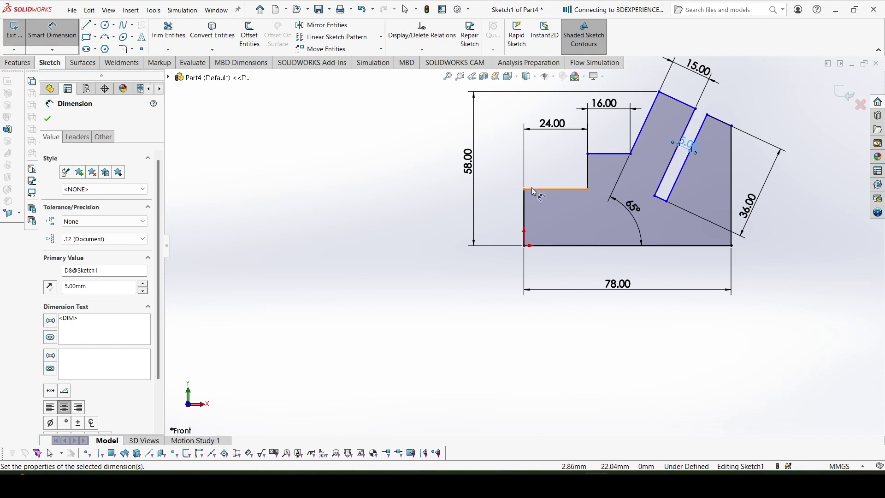
Step: Dimension the lower step's left vertical edge to 16 mm and the upper step's vertical edge to 18 mm
{"action": "left_click", "coordinate": [524, 214]}
{"action": "left_click", "coordinate": [432, 224]}
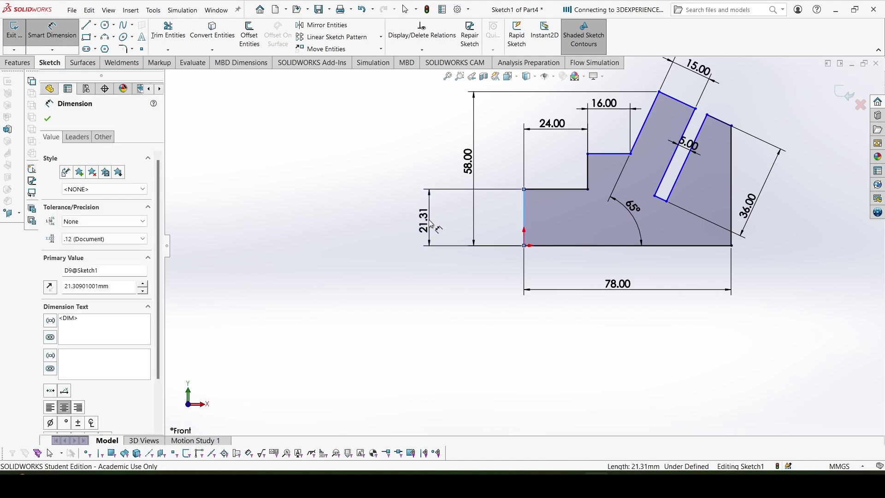
{"action": "type", "text": "16"}
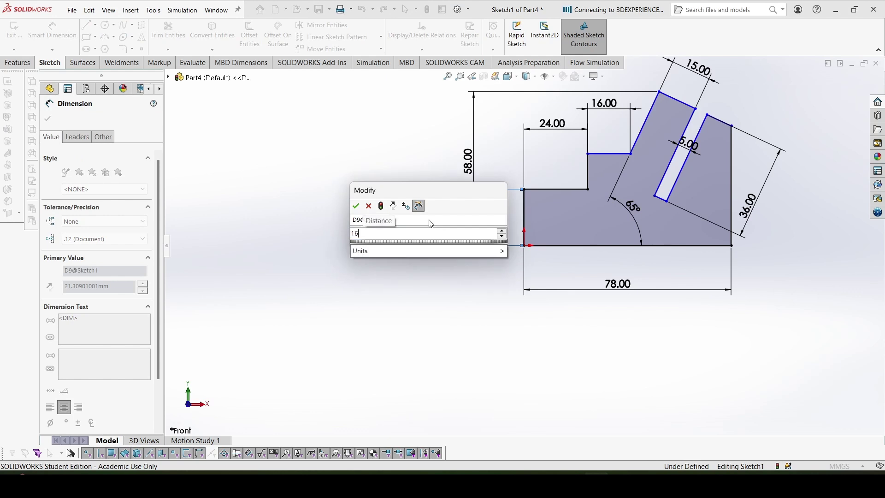
{"action": "key", "text": "Return"}
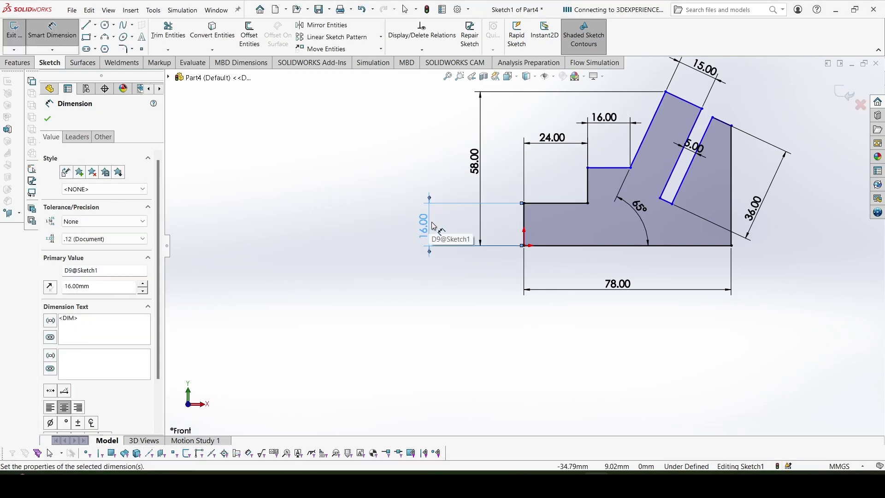
{"action": "left_click", "coordinate": [587, 183]}
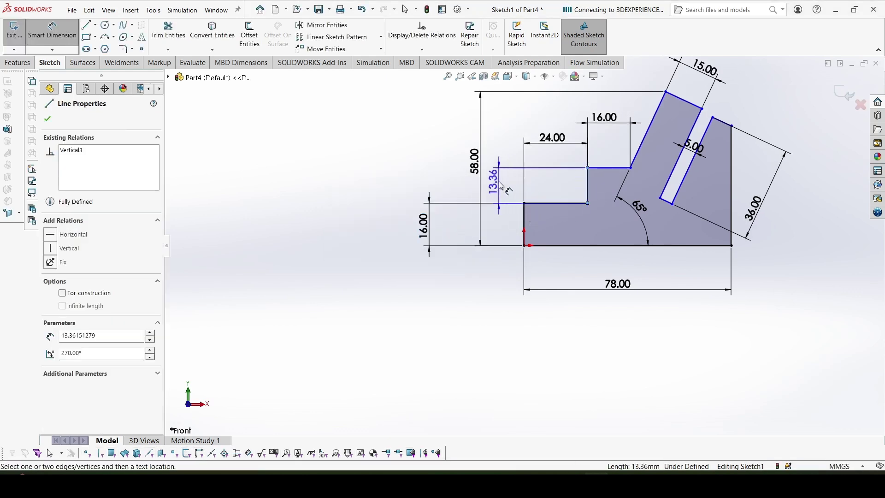
{"action": "left_click", "coordinate": [503, 183]}
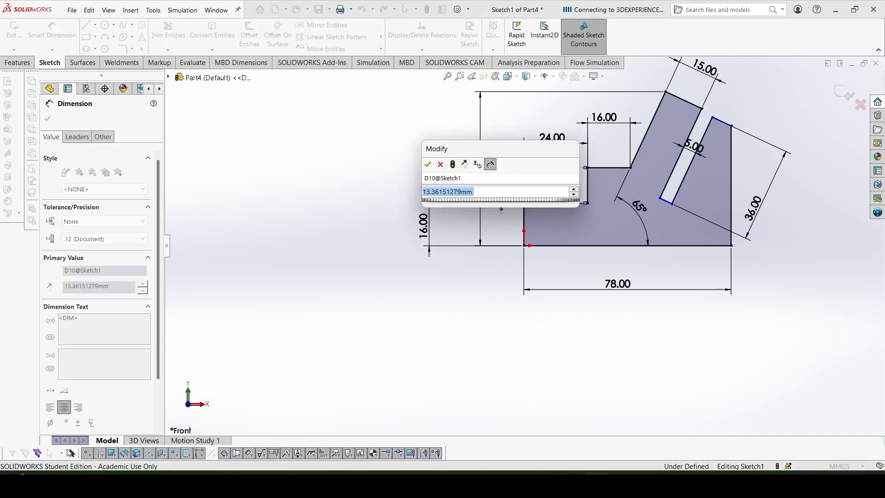
{"action": "type", "text": "18"}
{"action": "key", "text": "Return"}
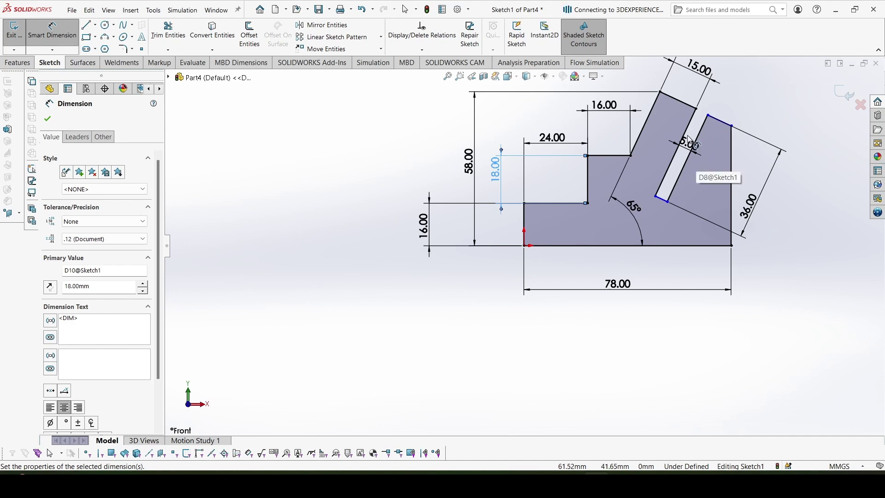
{"action": "key", "text": "Escape"}
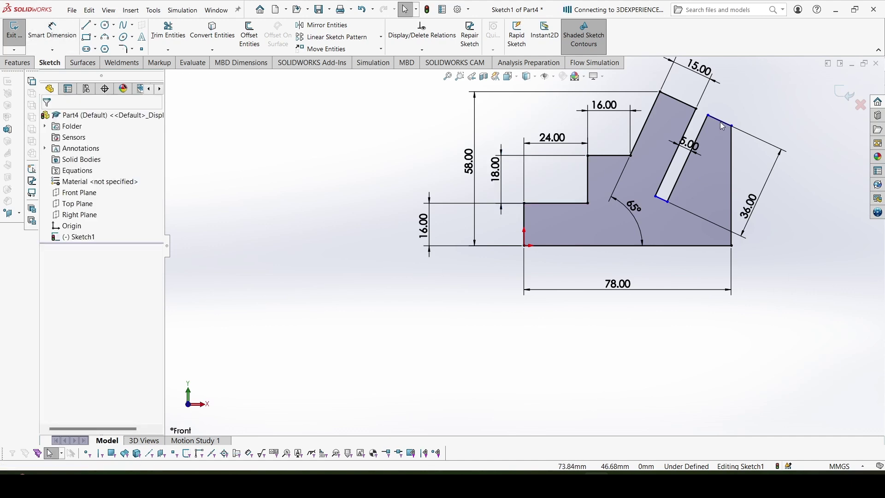
Step: Make the slanted block's top edge and the short top edge across the slot collinear
{"action": "left_click_drag", "start_coordinate": [720, 120], "coordinate": [721, 113]}
{"action": "key", "text": "Escape"}
{"action": "left_click", "coordinate": [718, 120]}
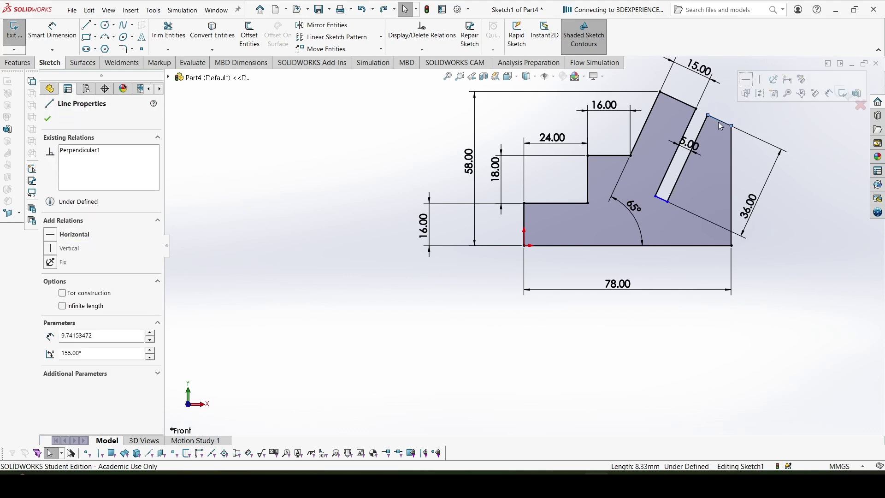
{"action": "left_click", "coordinate": [683, 102], "text": "ctrl"}
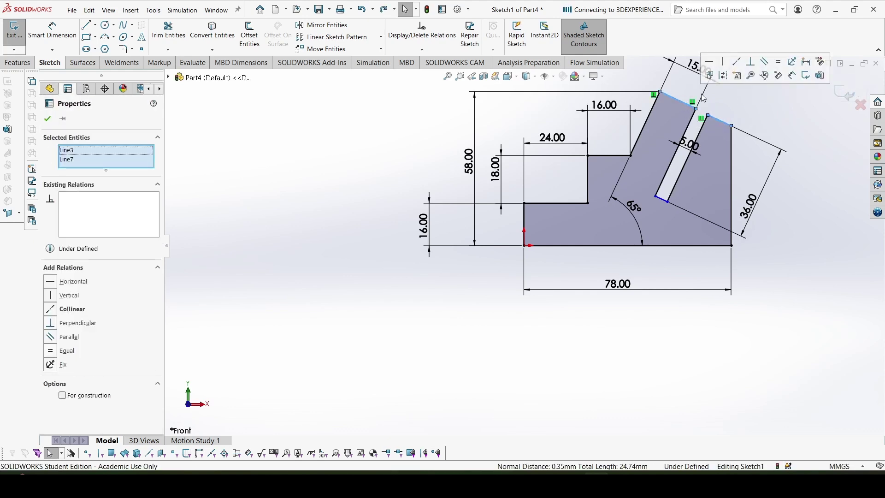
{"action": "left_click", "coordinate": [736, 65]}
{"action": "left_click", "coordinate": [779, 114]}
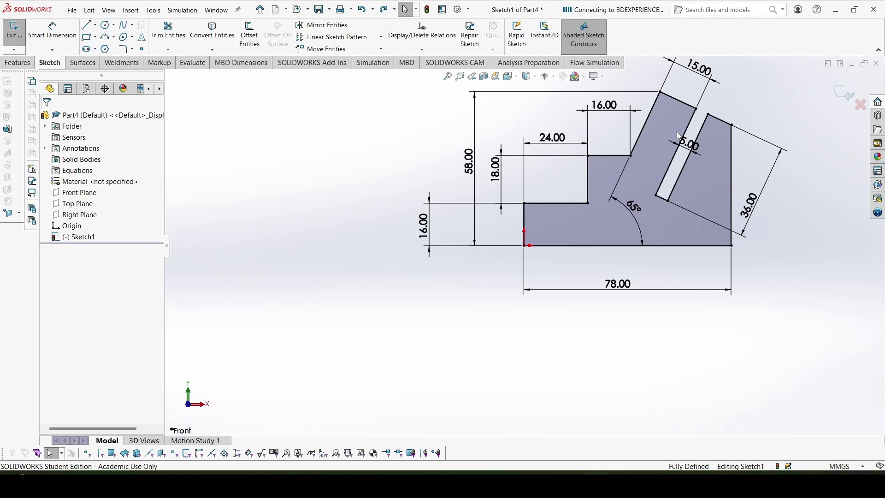
Step: Extrude the stepped profile as a boss with a blind depth of 28 mm
{"action": "key", "text": "f"}
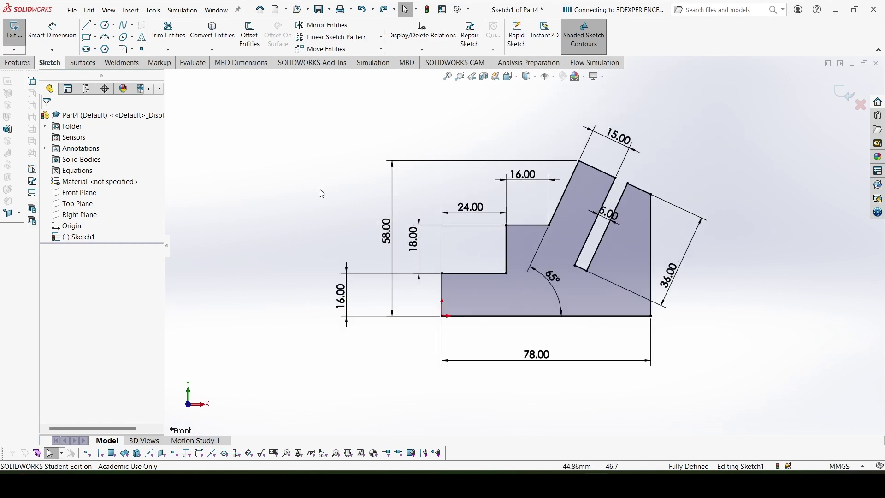
{"action": "left_click", "coordinate": [18, 63]}
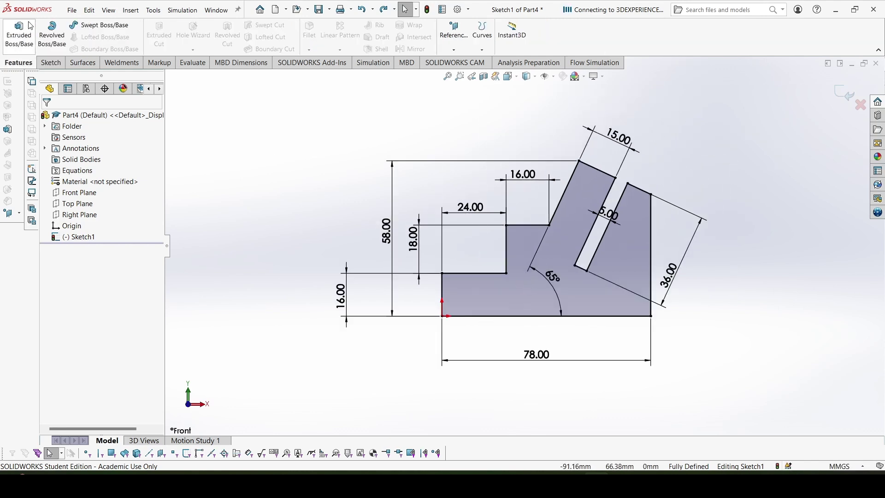
{"action": "left_click", "coordinate": [19, 35]}
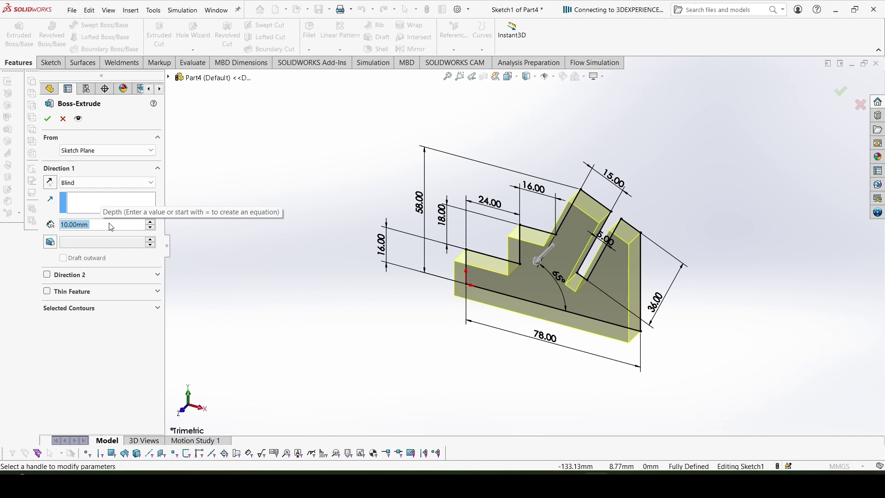
{"action": "type", "text": "28"}
{"action": "key", "text": "Return"}
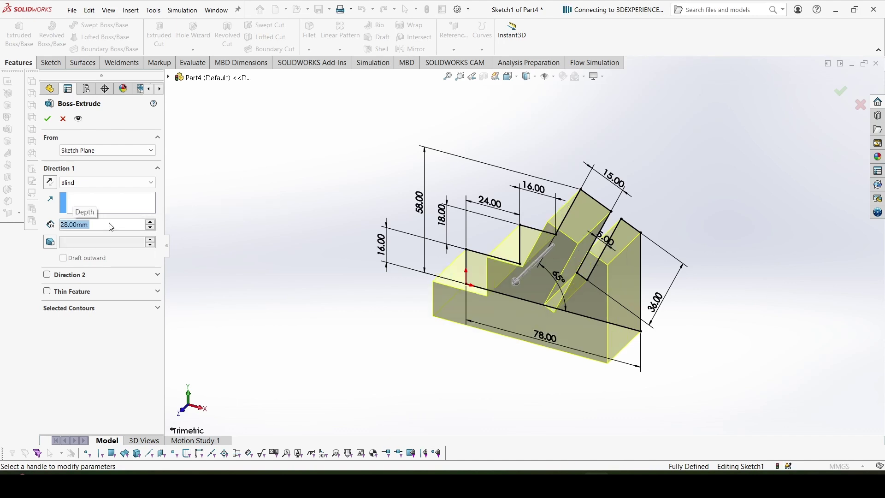
{"action": "key", "text": "Return"}
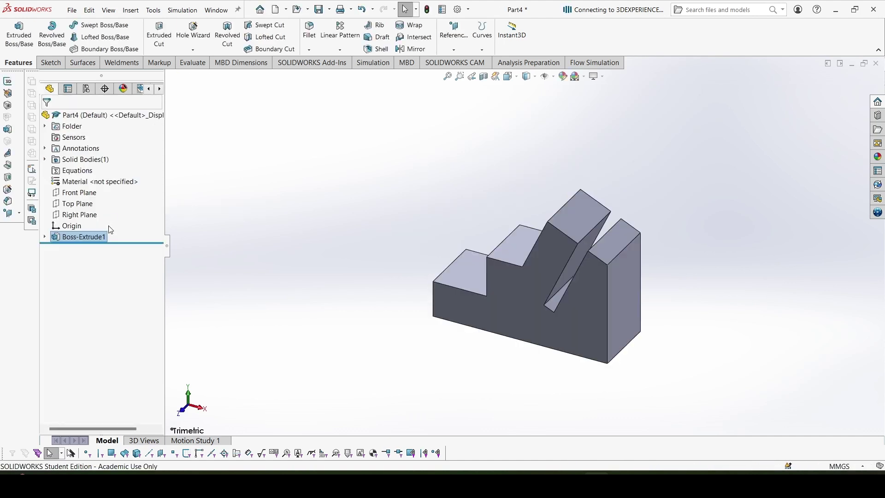
Step: On the part's front face, sketch a line extending the slanted edge downward, continued by a line about 28 mm long to the lower step's left edge midpoint
{"action": "middle_click_drag", "start_coordinate": [503, 403], "coordinate": [559, 397]}
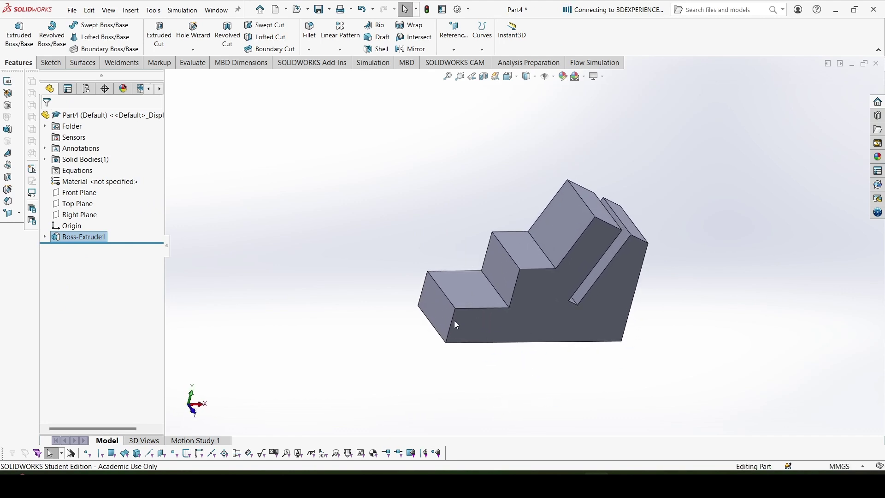
{"action": "left_click", "coordinate": [527, 313]}
{"action": "left_click", "coordinate": [563, 294]}
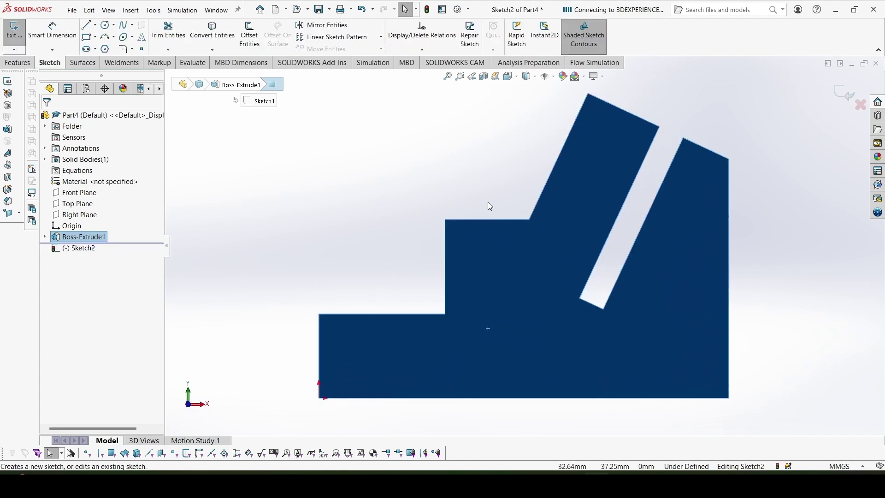
{"action": "left_click", "coordinate": [87, 26]}
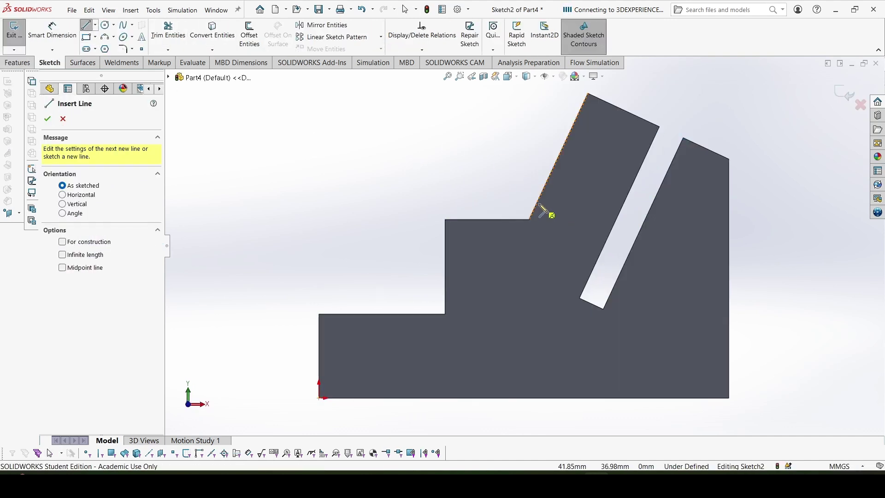
{"action": "left_click", "coordinate": [539, 202]}
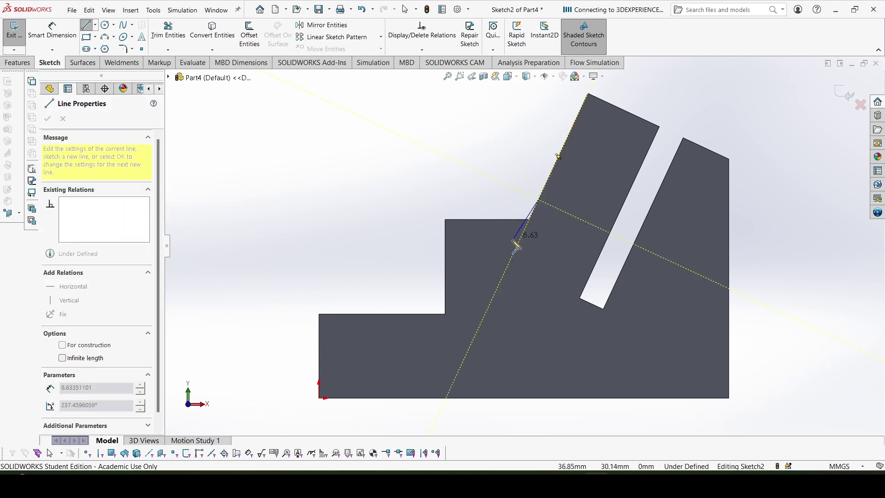
{"action": "left_click", "coordinate": [465, 357]}
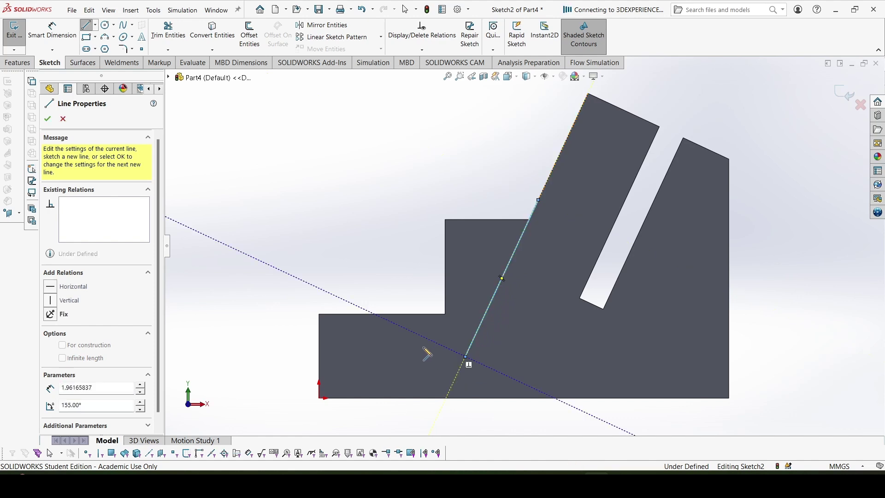
{"action": "left_click", "coordinate": [319, 356]}
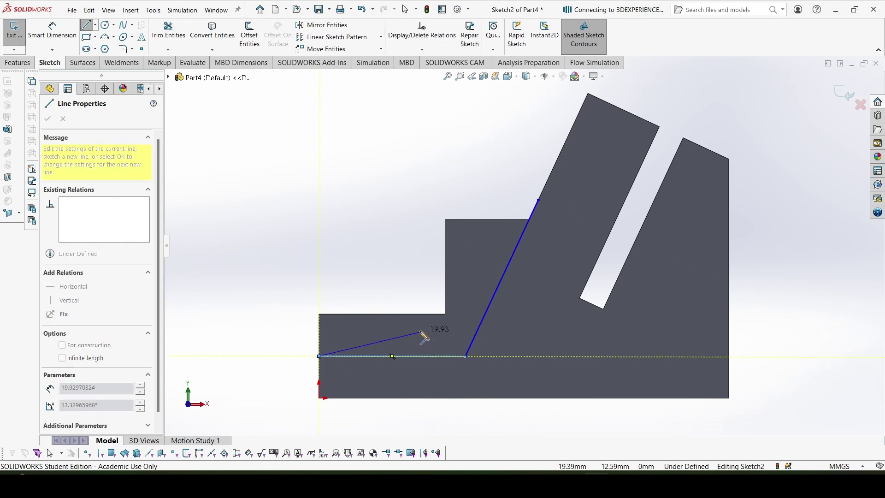
{"action": "key", "text": "Escape"}
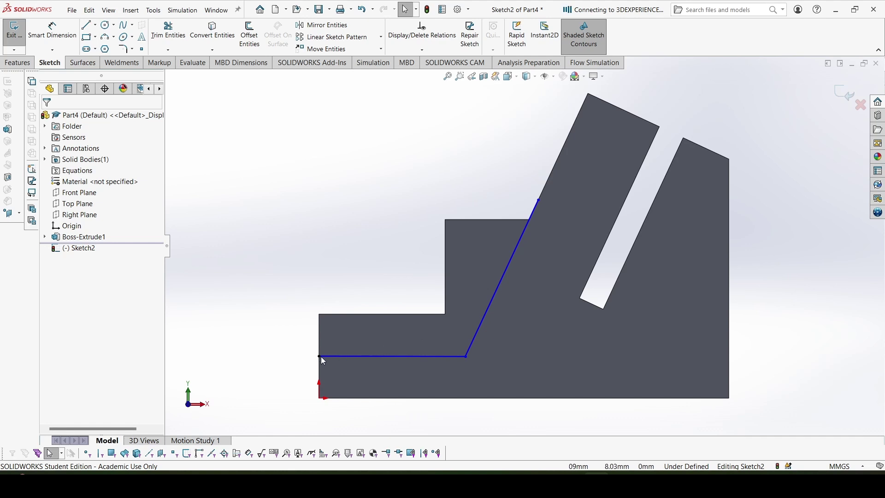
Step: Apply a horizontal relation to the lower line that ends on the lower step's left edge
{"action": "left_click", "coordinate": [394, 356]}
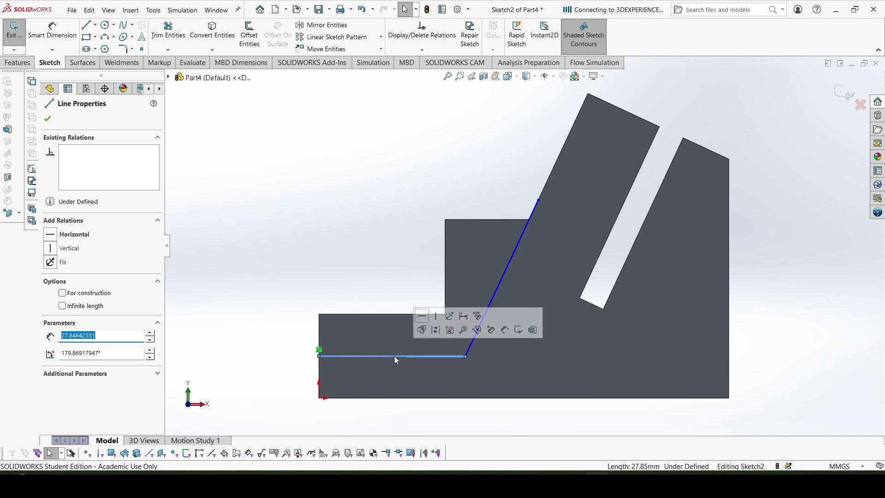
{"action": "left_click", "coordinate": [422, 317]}
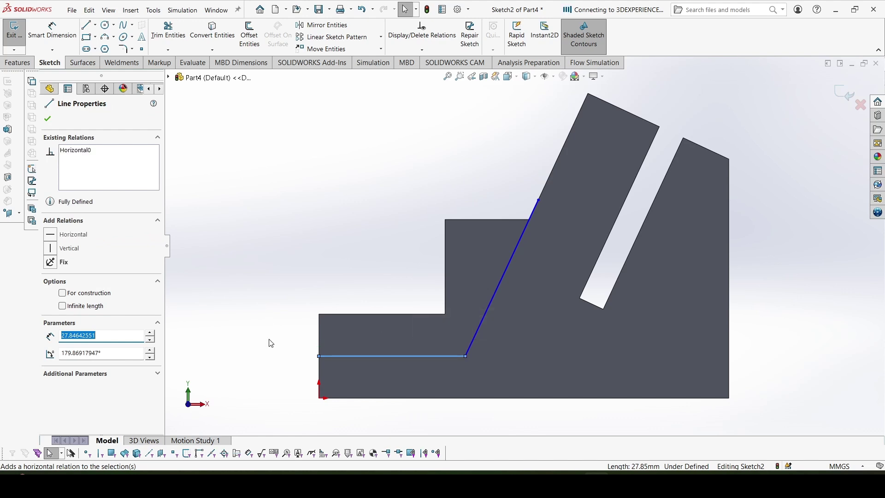
{"action": "left_click", "coordinate": [291, 313]}
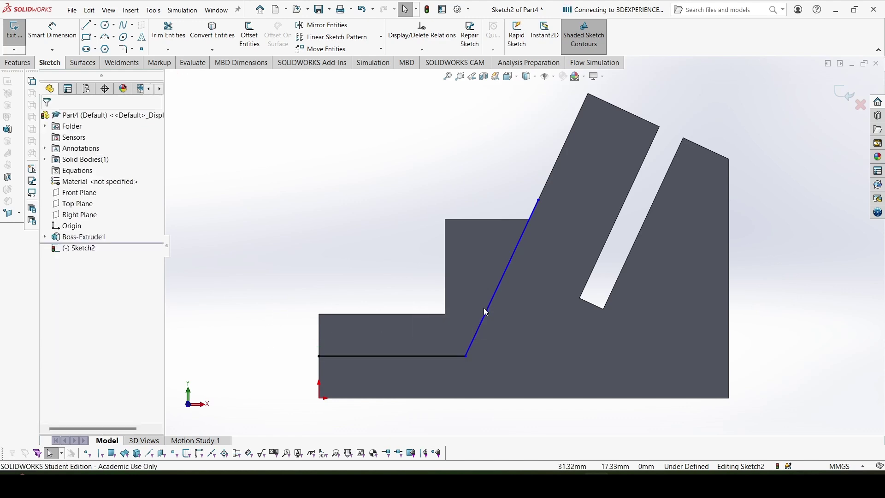
Step: Dimension the angle between the sketched slanted line and the part's base edge to 65 degrees
{"action": "left_click", "coordinate": [516, 302]}
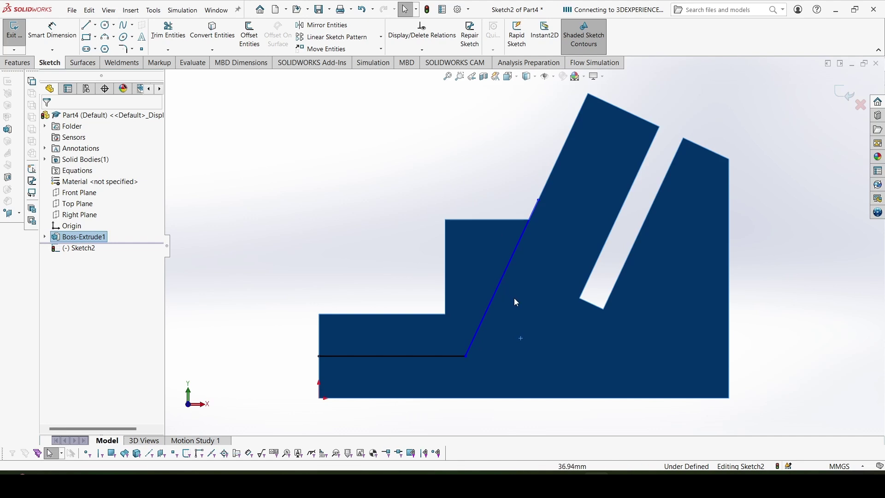
{"action": "right_click_drag", "start_coordinate": [492, 333], "coordinate": [487, 260]}
{"action": "left_click", "coordinate": [483, 319]}
{"action": "left_click", "coordinate": [536, 399]}
{"action": "left_click", "coordinate": [538, 328]}
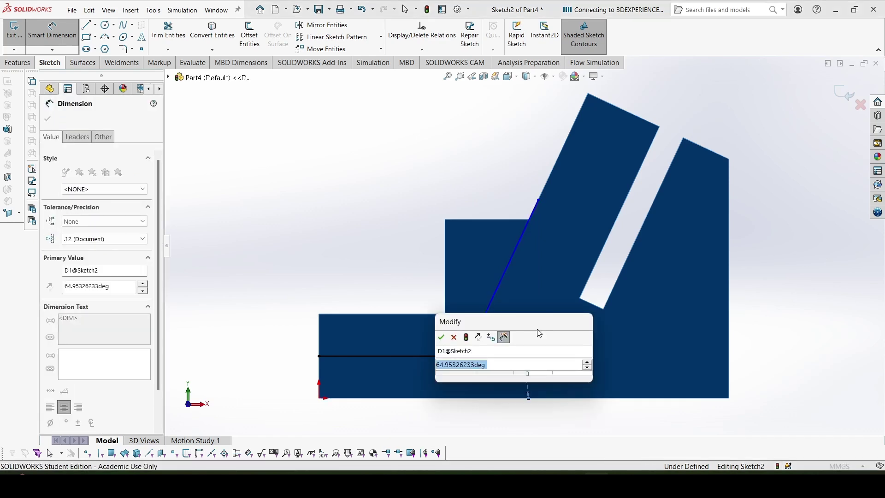
{"action": "type", "text": "65"}
{"action": "key", "text": "Return"}
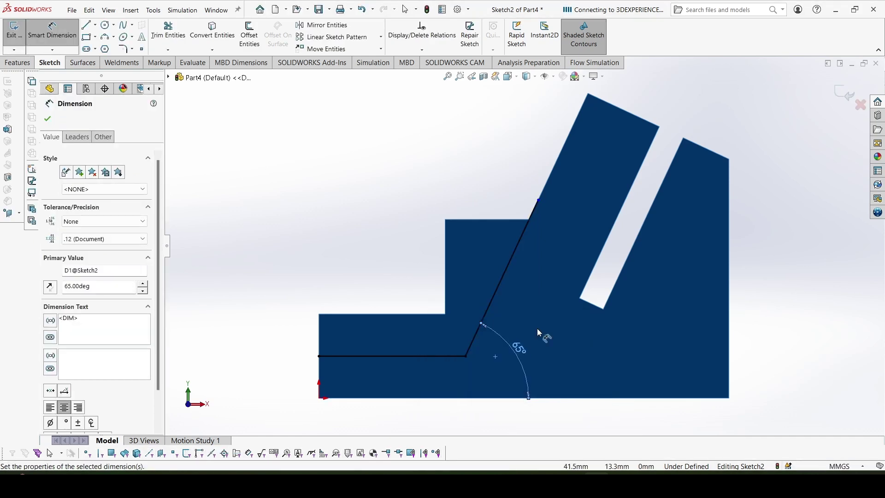
{"action": "key", "text": "Escape"}
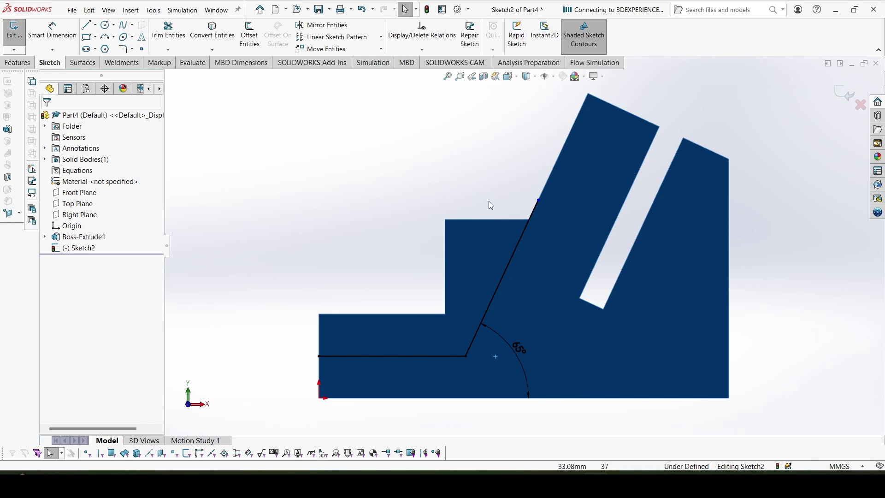
Step: Close the cut profile with a horizontal line from the slanted line's upper end past the steps and a line down to the lower line's left end
{"action": "key", "text": "l"}
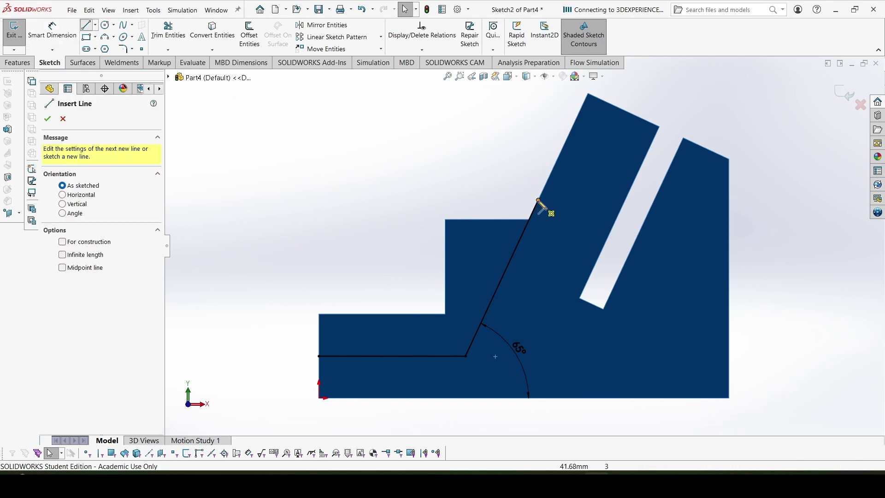
{"action": "left_click", "coordinate": [538, 200]}
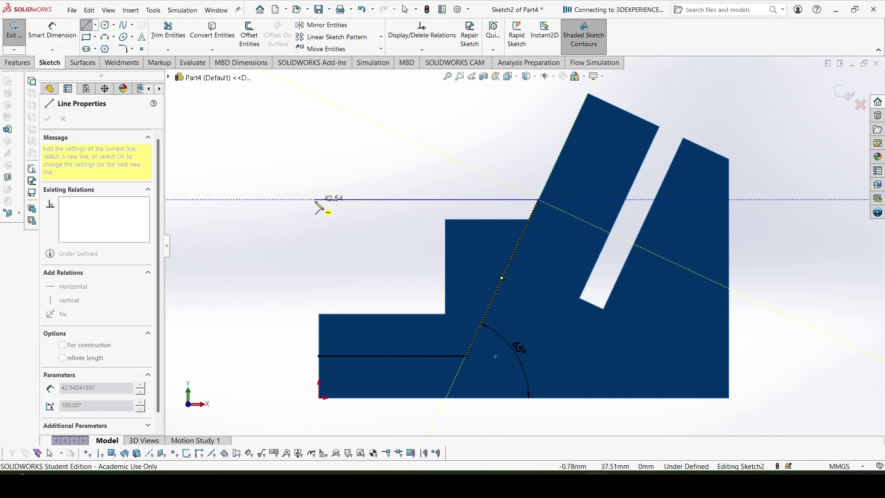
{"action": "left_click", "coordinate": [284, 200]}
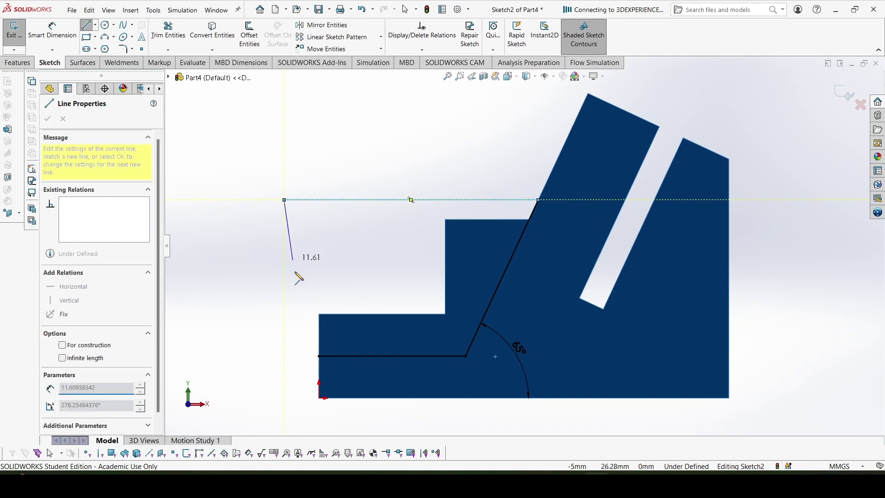
{"action": "left_click", "coordinate": [319, 355]}
{"action": "key", "text": "Escape"}
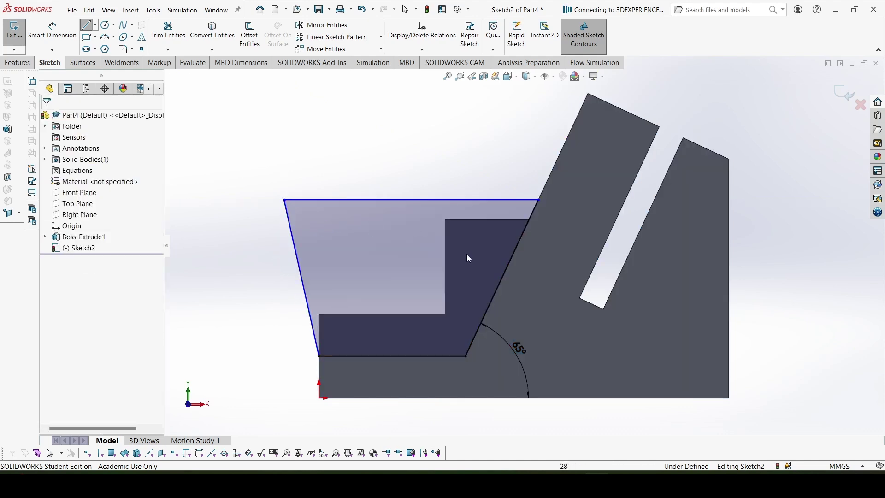
{"action": "key", "text": "Escape"}
Step: Cut-extrude the closed profile into the stepped portion with a blind depth of 10 mm
{"action": "left_click", "coordinate": [18, 63]}
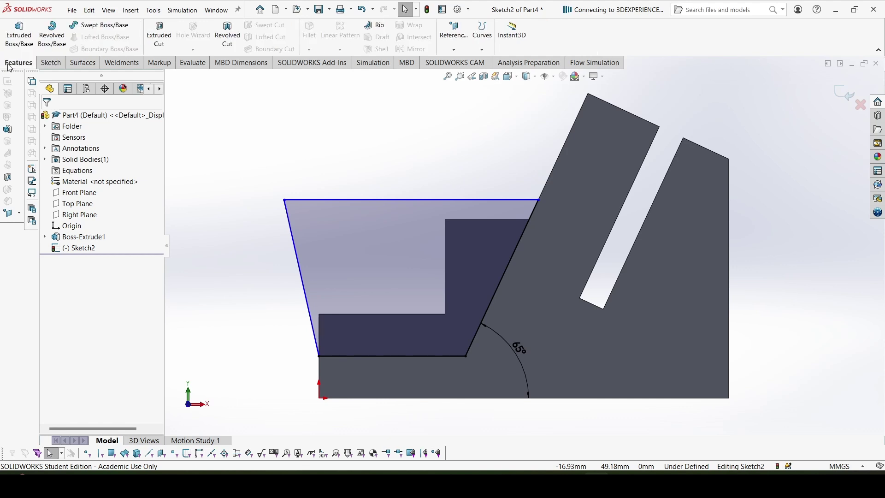
{"action": "left_click", "coordinate": [160, 29]}
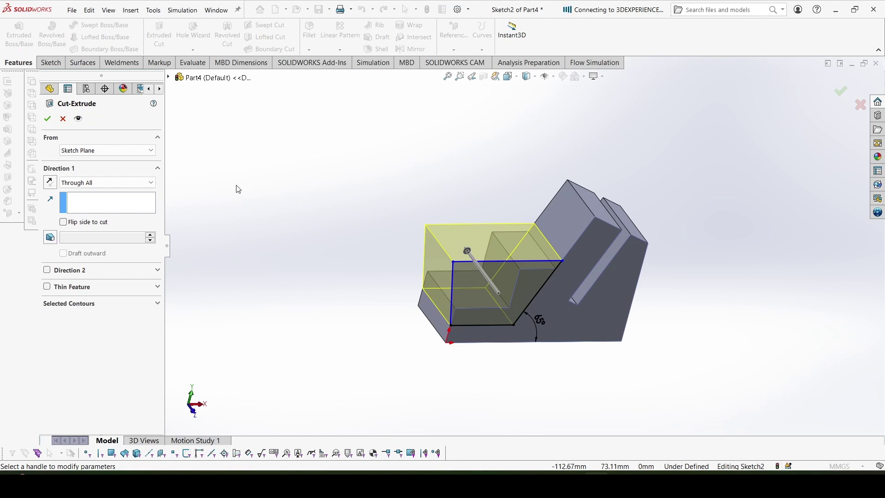
{"action": "left_click", "coordinate": [97, 184]}
{"action": "left_click", "coordinate": [92, 193]}
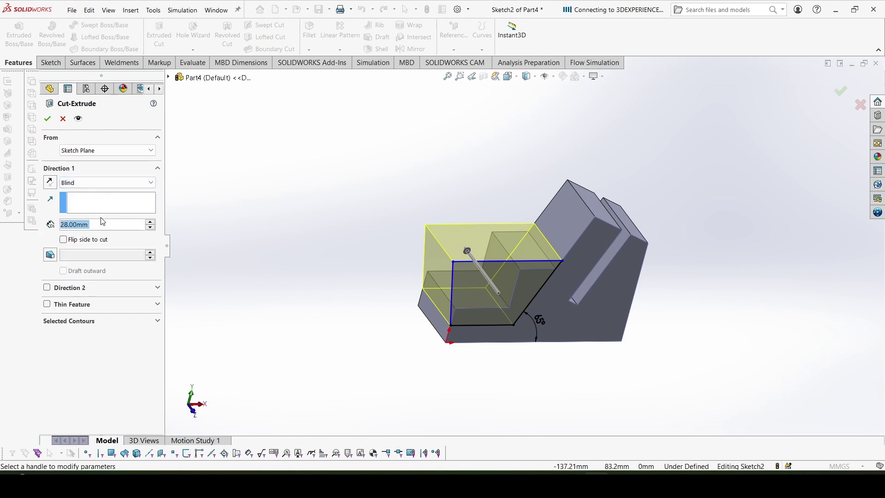
{"action": "type", "text": "10"}
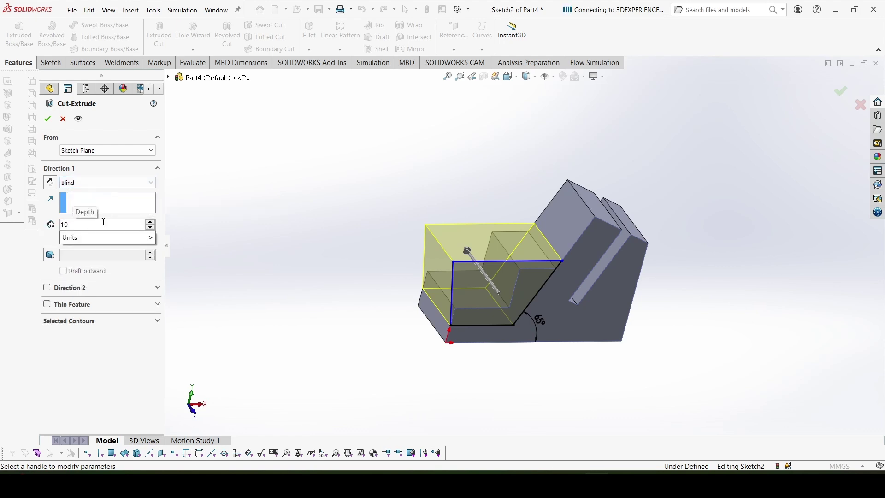
{"action": "key", "text": "Return"}
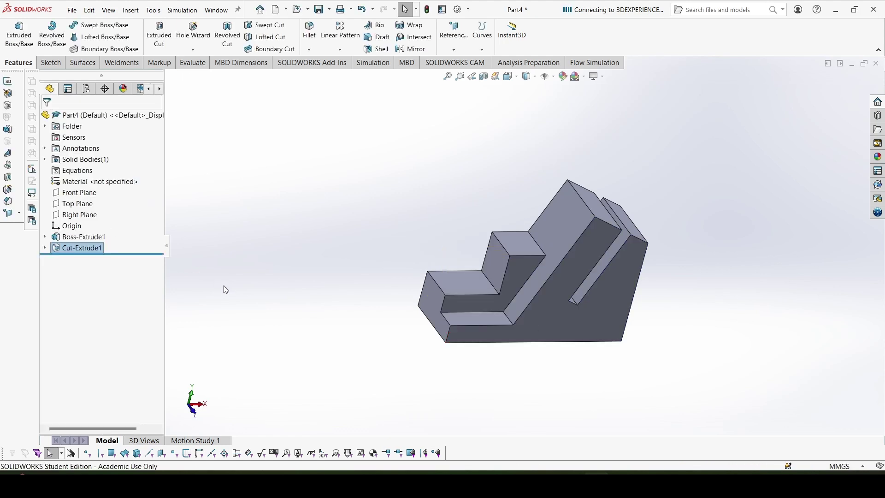
Step: Start a sketch on the wider sloped top face beside the slanted slot and draw a circle about 4.2 mm in diameter near its back edge
{"action": "middle_click_drag", "start_coordinate": [585, 219], "coordinate": [584, 245]}
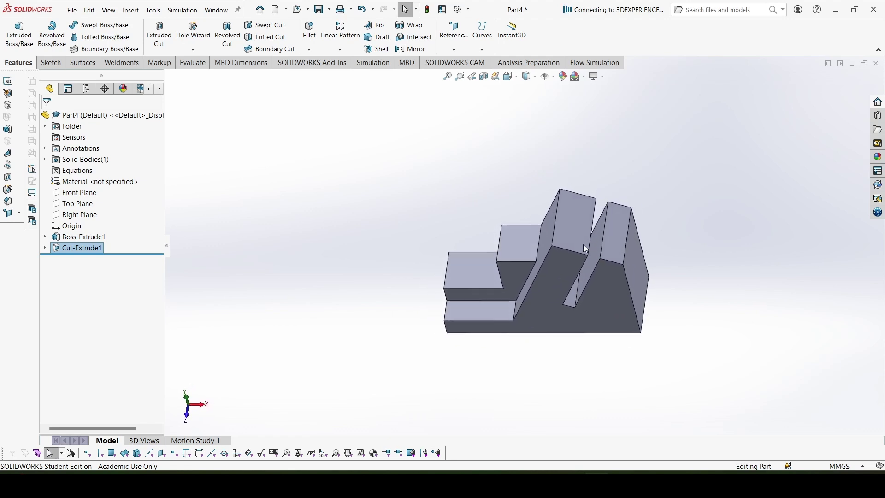
{"action": "left_click", "coordinate": [572, 225]}
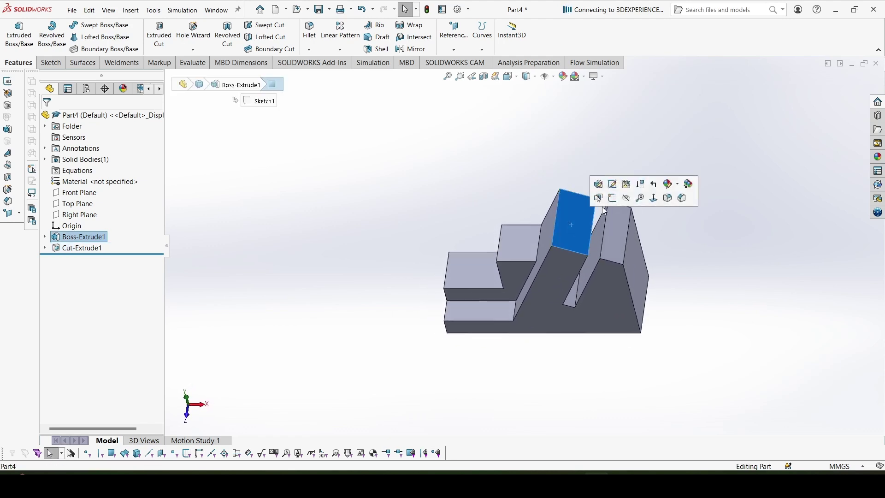
{"action": "left_click", "coordinate": [597, 198]}
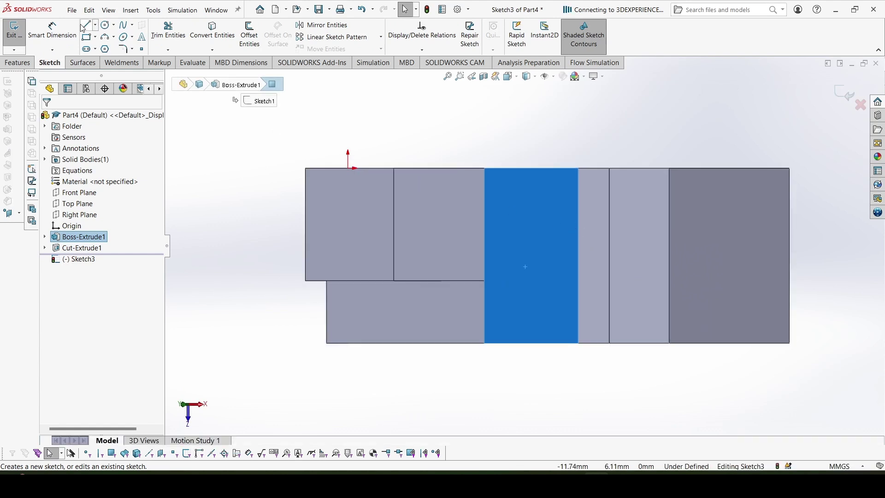
{"action": "left_click", "coordinate": [104, 26]}
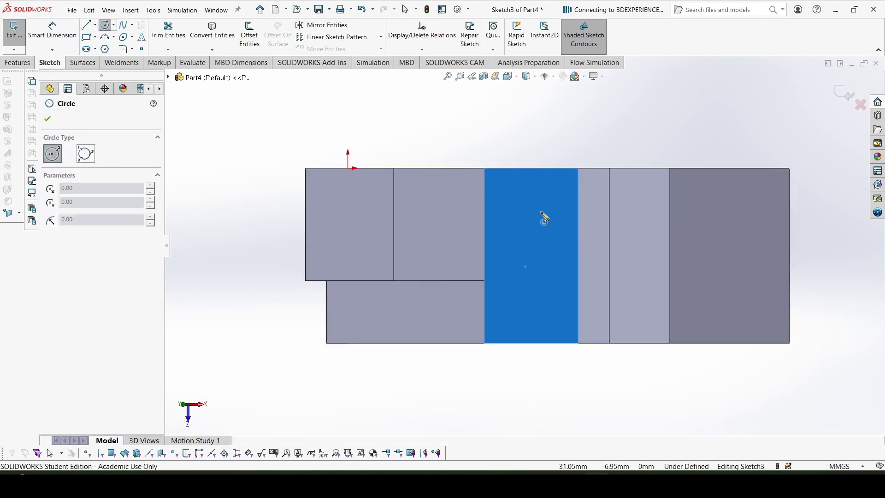
{"action": "left_click", "coordinate": [526, 207]}
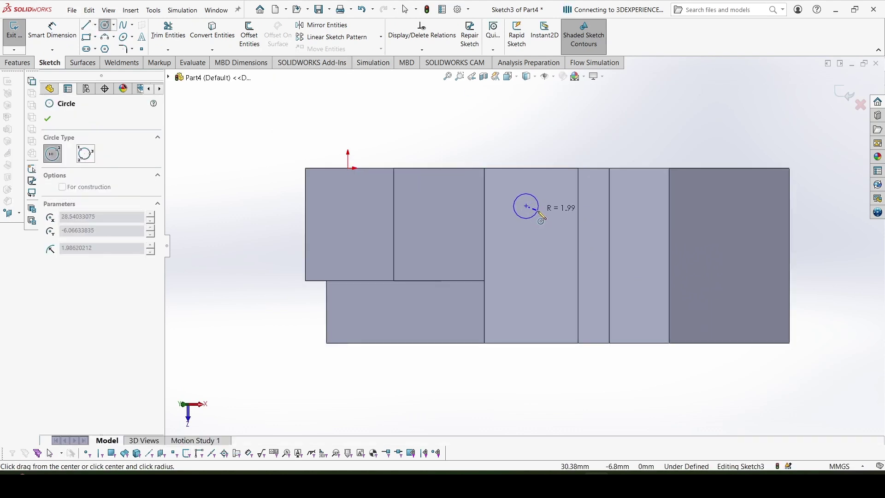
{"action": "left_click", "coordinate": [537, 215]}
Step: Dimension the sketched circle's diameter to 6 mm
{"action": "right_click_drag", "start_coordinate": [558, 224], "coordinate": [550, 188]}
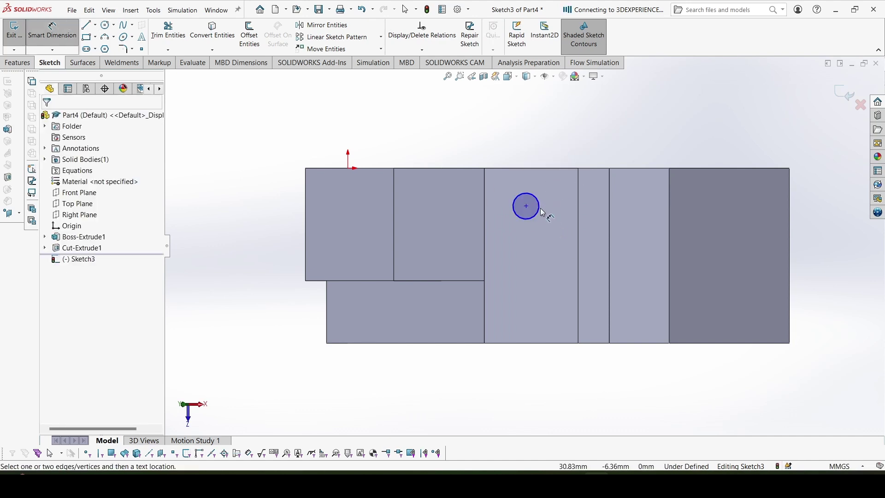
{"action": "left_click", "coordinate": [539, 205]}
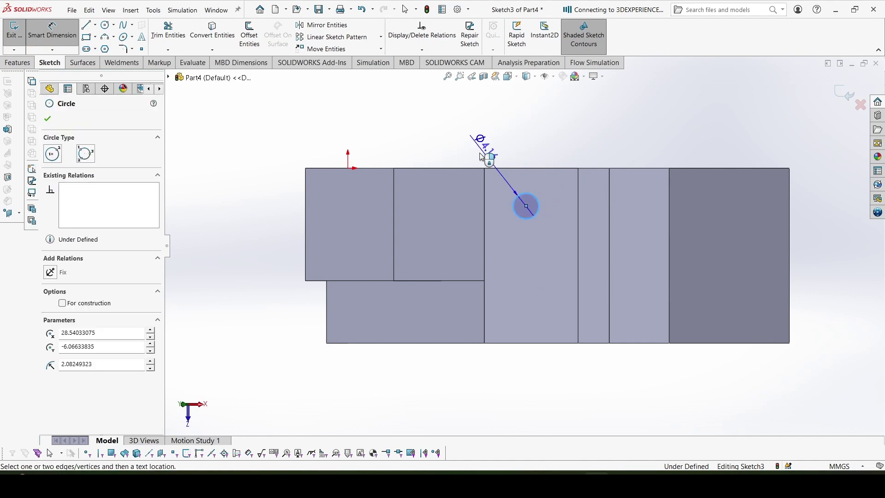
{"action": "left_click", "coordinate": [469, 194]}
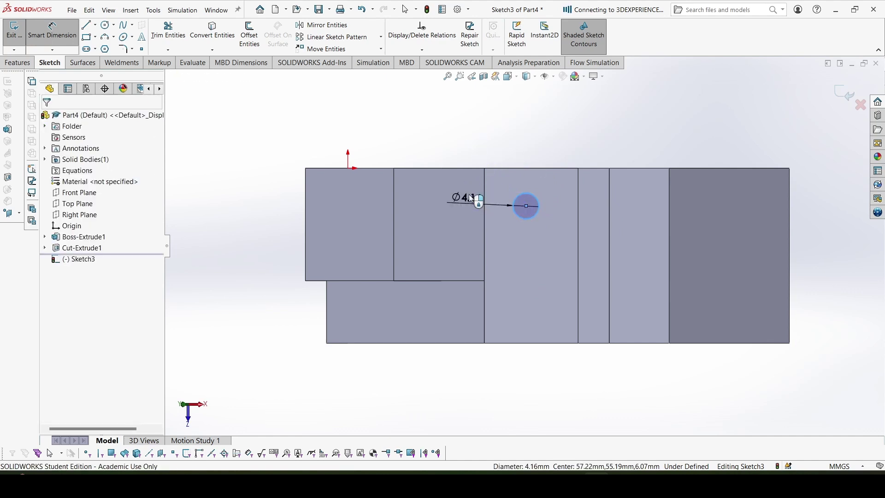
{"action": "type", "text": "6"}
{"action": "key", "text": "Return"}
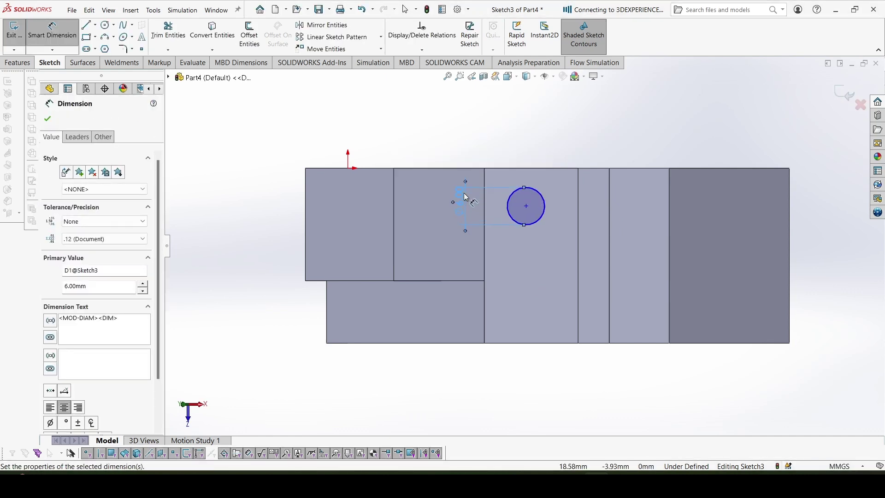
Step: Dimension the circle's center 7 mm from the back edge of the sloped top face
{"action": "left_click", "coordinate": [543, 201]}
{"action": "left_click", "coordinate": [540, 168]}
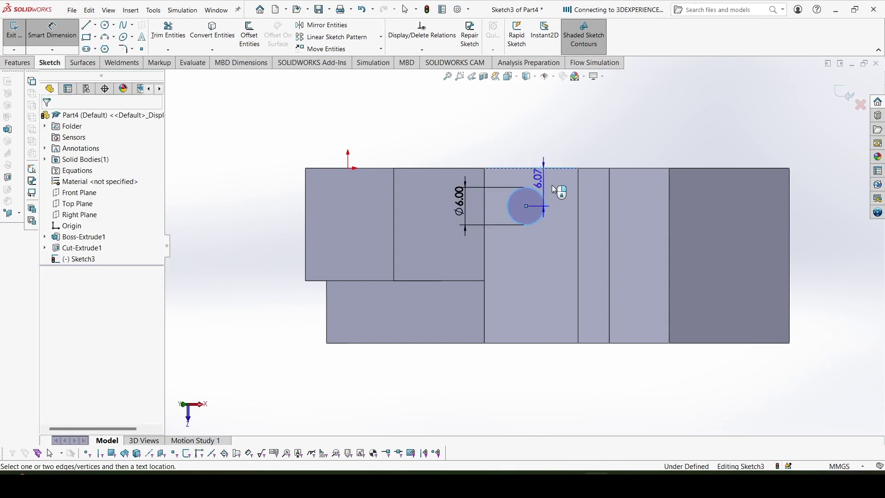
{"action": "left_click", "coordinate": [635, 191]}
{"action": "type", "text": "7"}
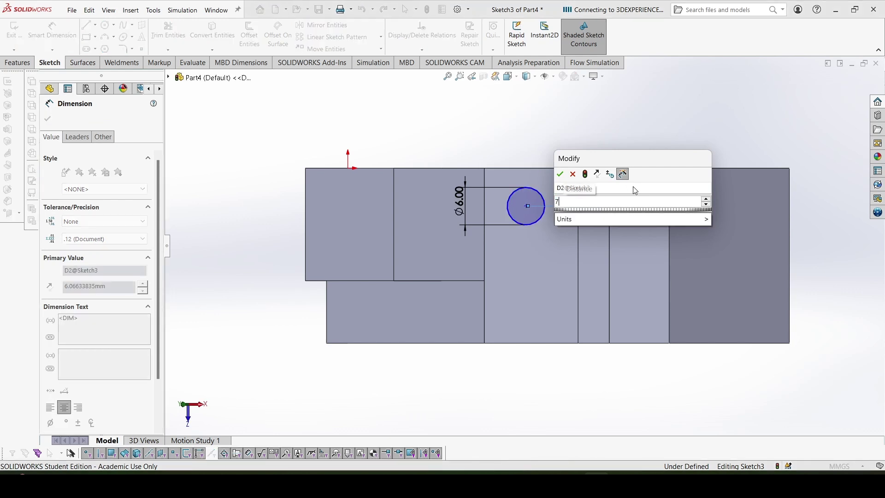
{"action": "key", "text": "Return"}
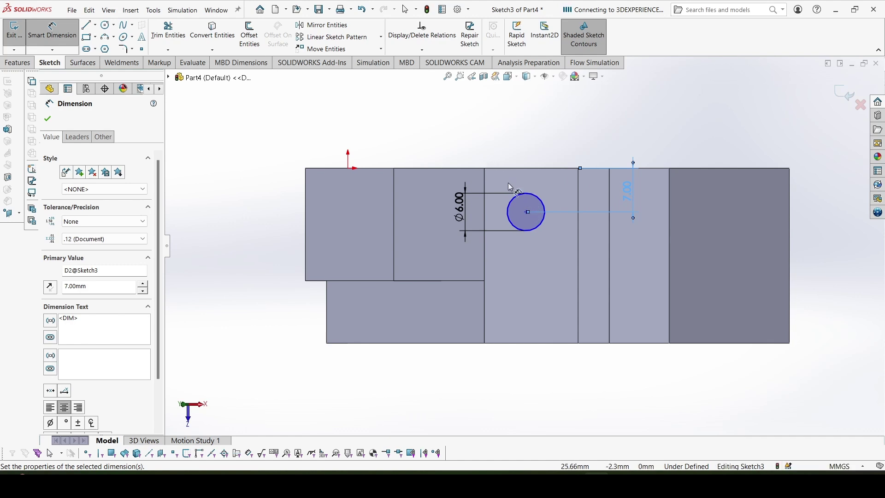
{"action": "key", "text": "Escape"}
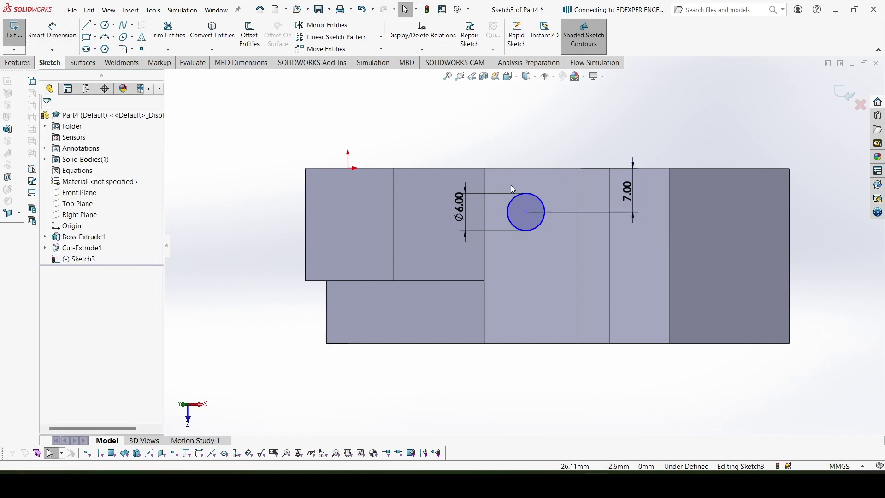
Step: Draw a centerline along the sloped top face from the midpoint of its back edge to the midpoint of its front edge
{"action": "left_click", "coordinate": [527, 212]}
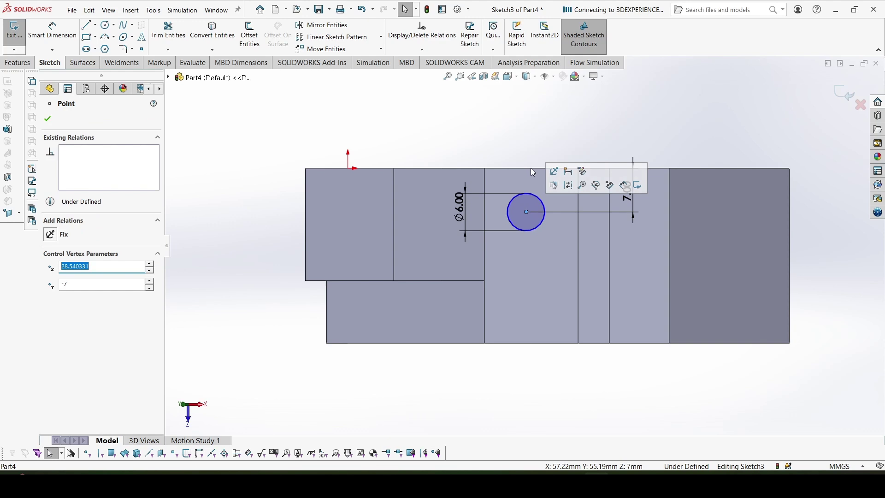
{"action": "left_click", "coordinate": [96, 25]}
{"action": "left_click", "coordinate": [107, 47]}
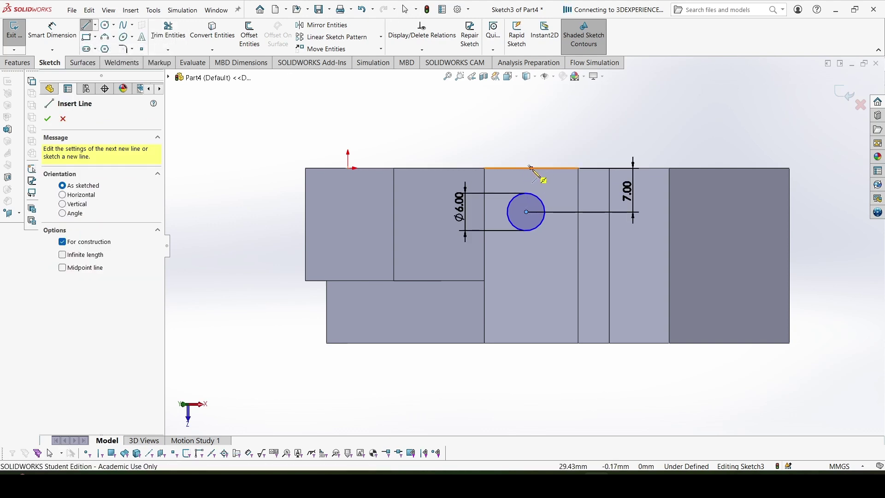
{"action": "left_click", "coordinate": [531, 168]}
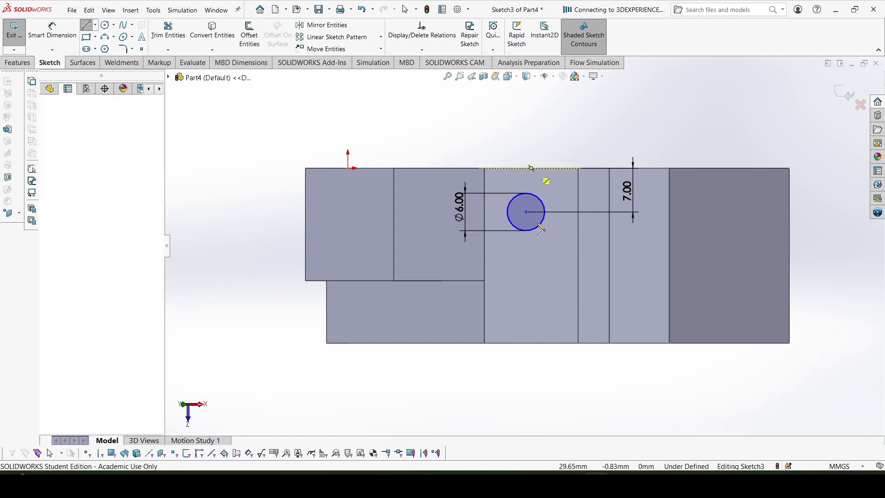
{"action": "left_click", "coordinate": [532, 343]}
{"action": "key", "text": "Escape"}
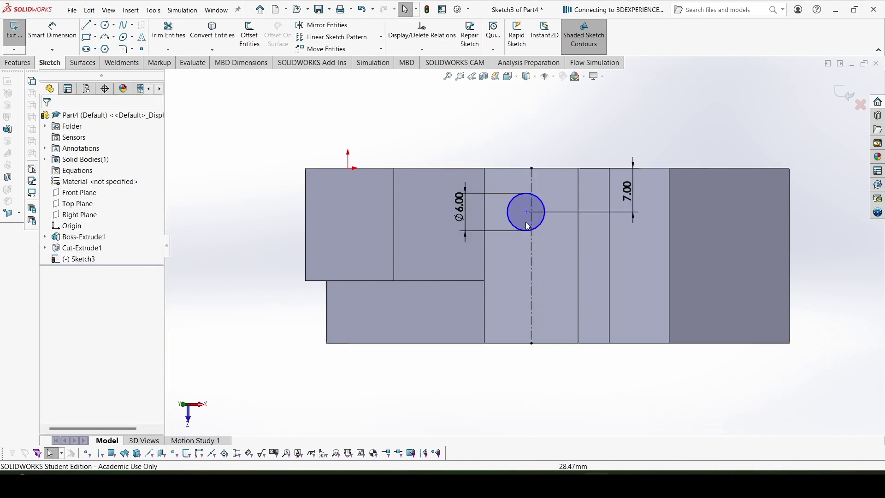
Step: Make the circle's center coincident with the centerline running from the face's back edge to its front edge
{"action": "left_click", "coordinate": [527, 213]}
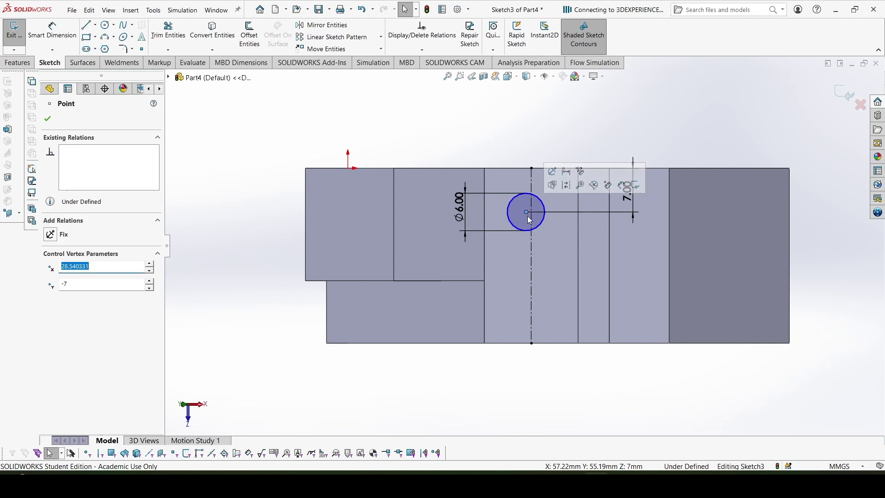
{"action": "left_click", "coordinate": [531, 249], "text": "ctrl"}
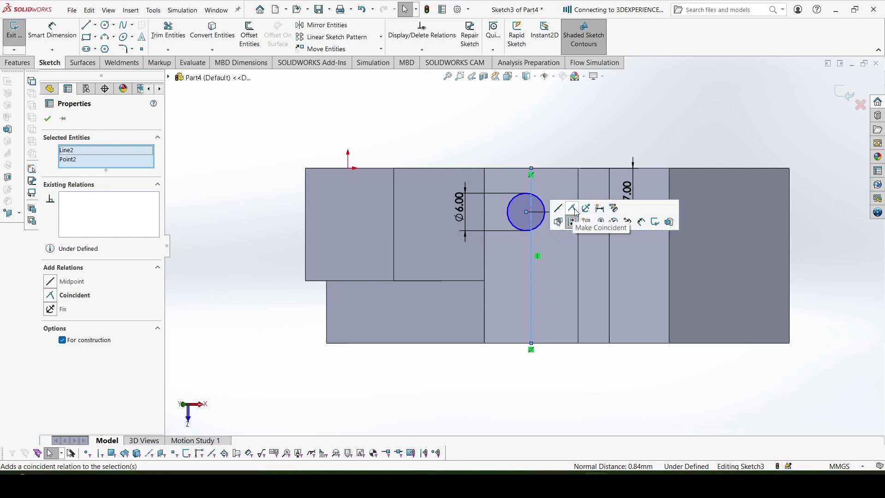
{"action": "left_click", "coordinate": [574, 211]}
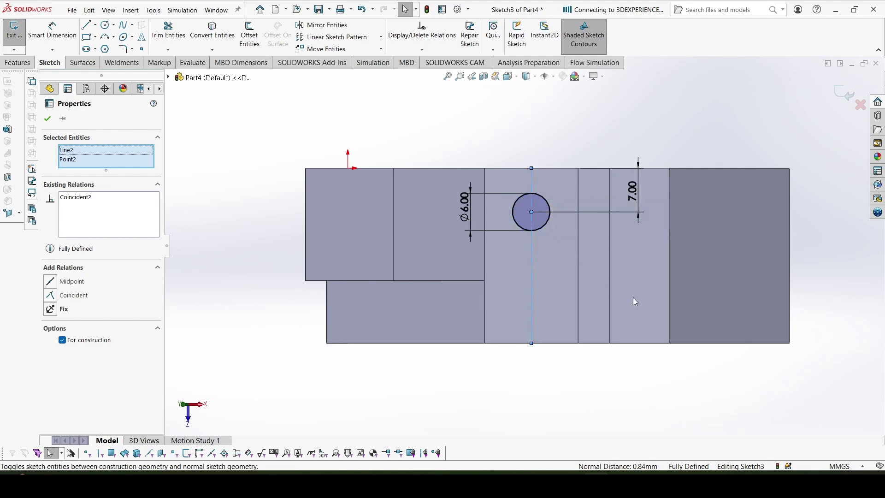
{"action": "left_click", "coordinate": [478, 131]}
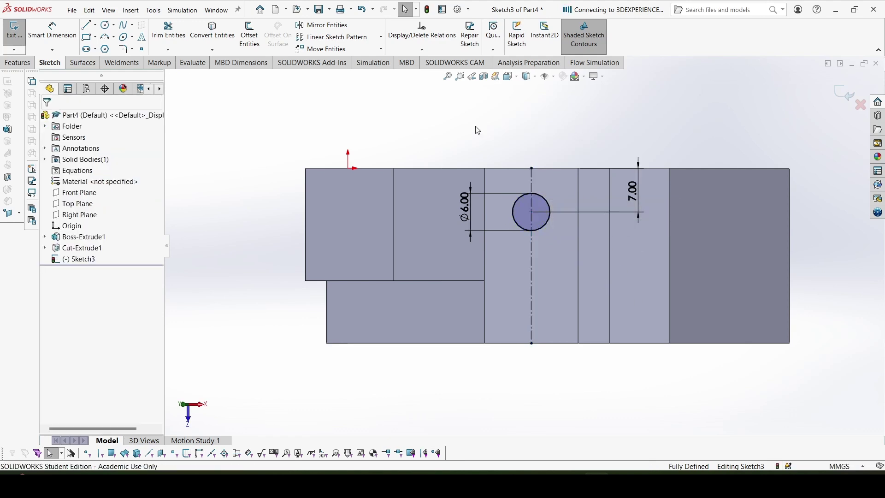
Step: Draw a horizontal centerline across the sloped top face between the midpoints of its two side edges
{"action": "left_click", "coordinate": [517, 210]}
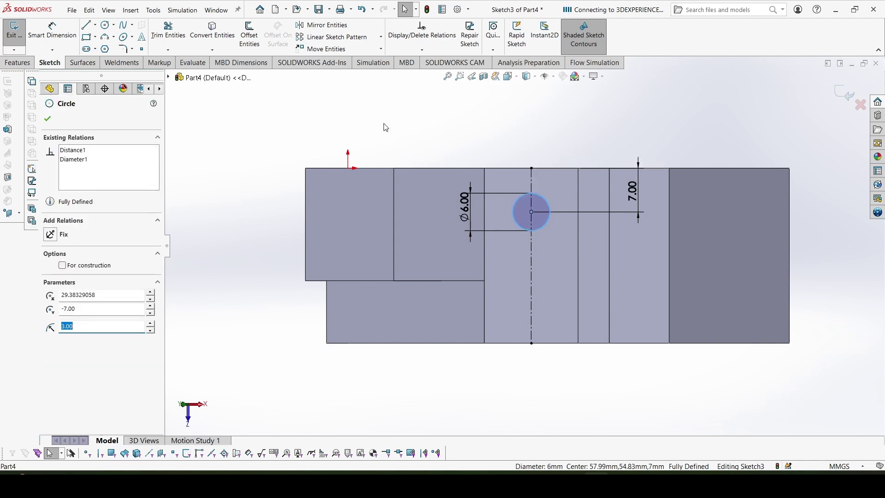
{"action": "key", "text": "Escape"}
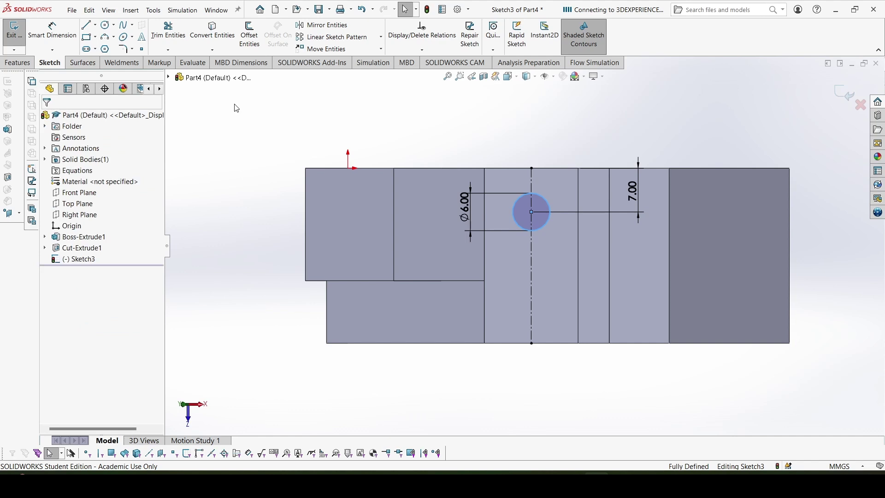
{"action": "left_click", "coordinate": [96, 25]}
{"action": "left_click", "coordinate": [108, 49]}
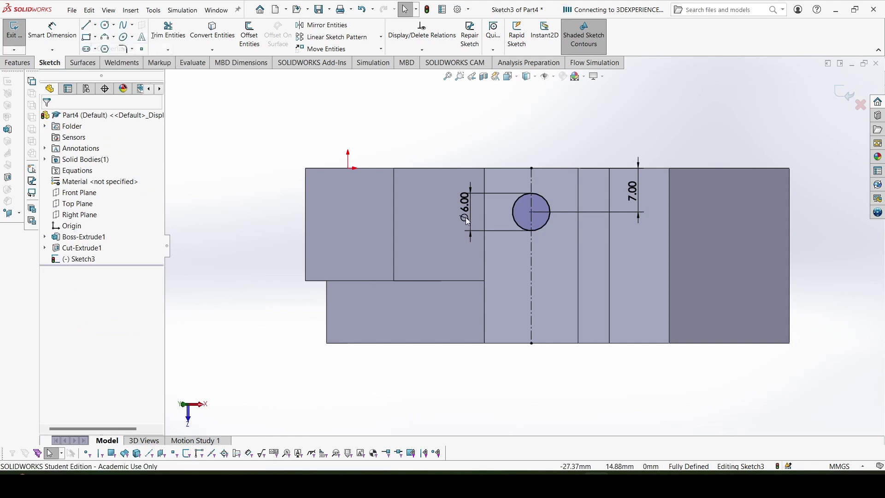
{"action": "left_click", "coordinate": [578, 256]}
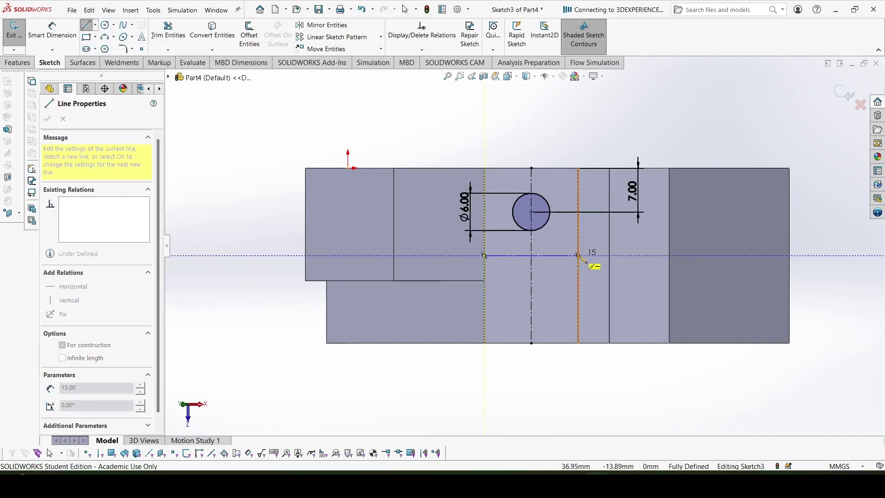
{"action": "left_click", "coordinate": [484, 256]}
{"action": "key", "text": "Escape"}
Step: Mirror the 6 mm circle and the front-to-back centerline about the horizontal centerline, keeping the originals
{"action": "mouse_move", "coordinate": [496, 175]}
{"action": "left_mouse_down"}
{"action": "mouse_move", "coordinate": [562, 288]}
{"action": "mouse_move", "coordinate": [500, 190]}
{"action": "left_mouse_up"}
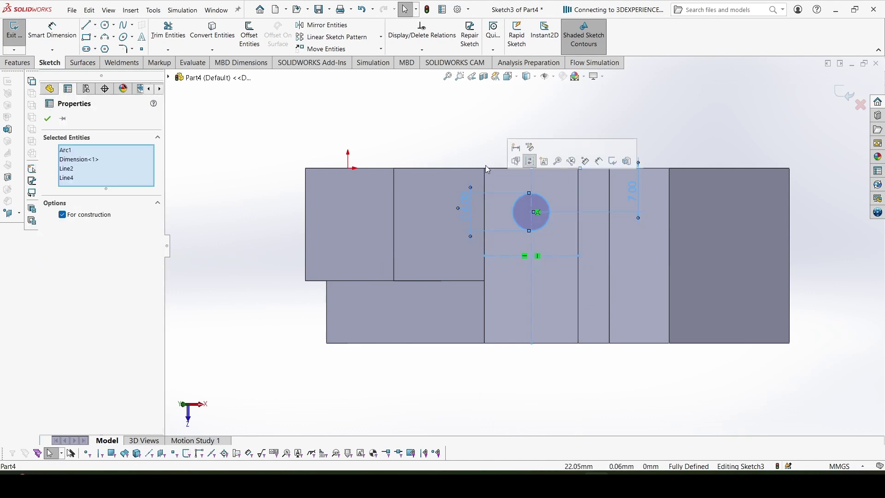
{"action": "left_click", "coordinate": [328, 26]}
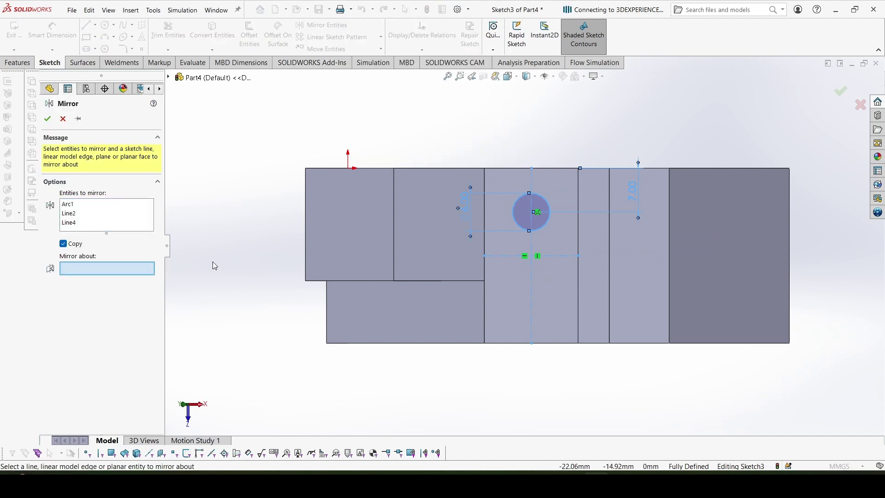
{"action": "left_click", "coordinate": [511, 257]}
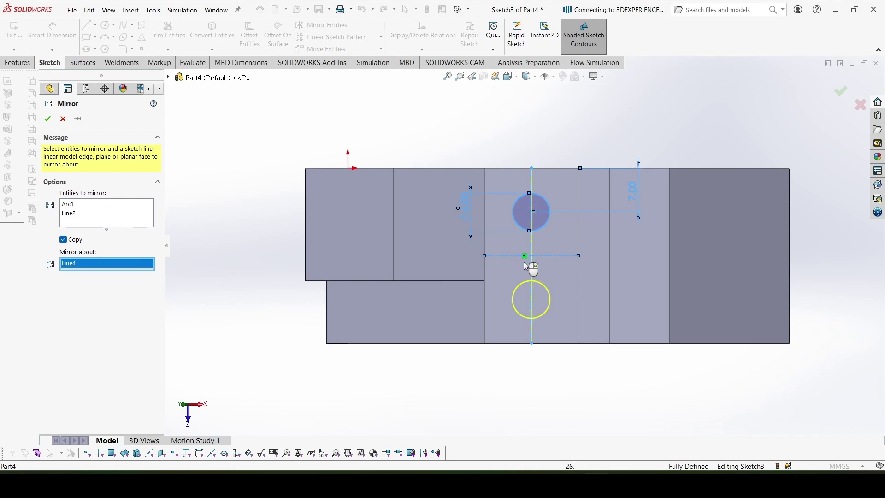
{"action": "key", "text": "Return"}
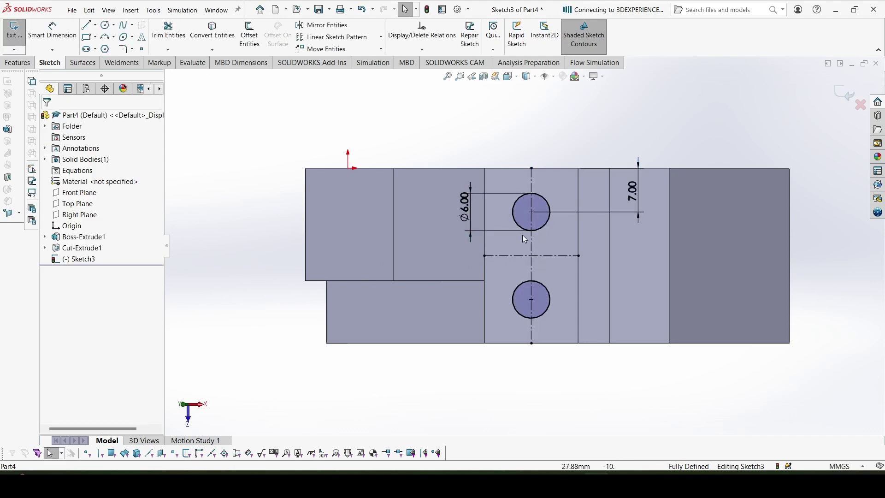
Step: Extrude both circles outward from the sloped top face as blind bosses 6 mm high, merged with the body
{"action": "left_click", "coordinate": [18, 63]}
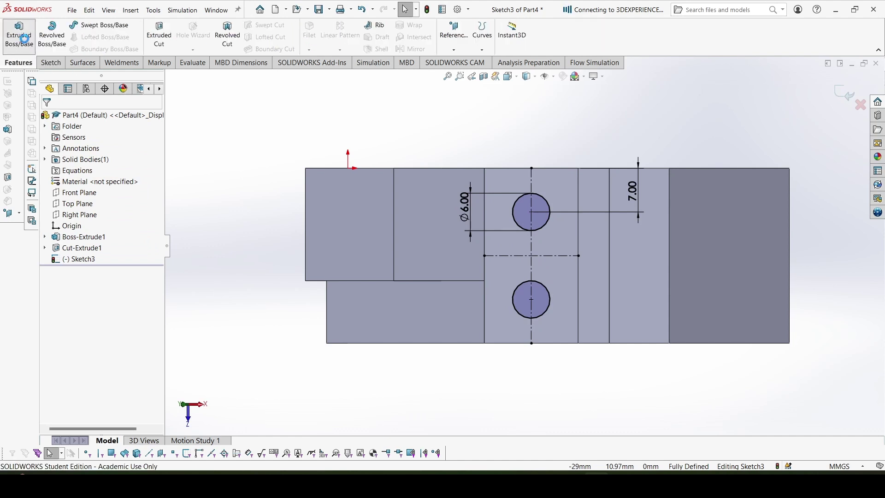
{"action": "left_click", "coordinate": [18, 35]}
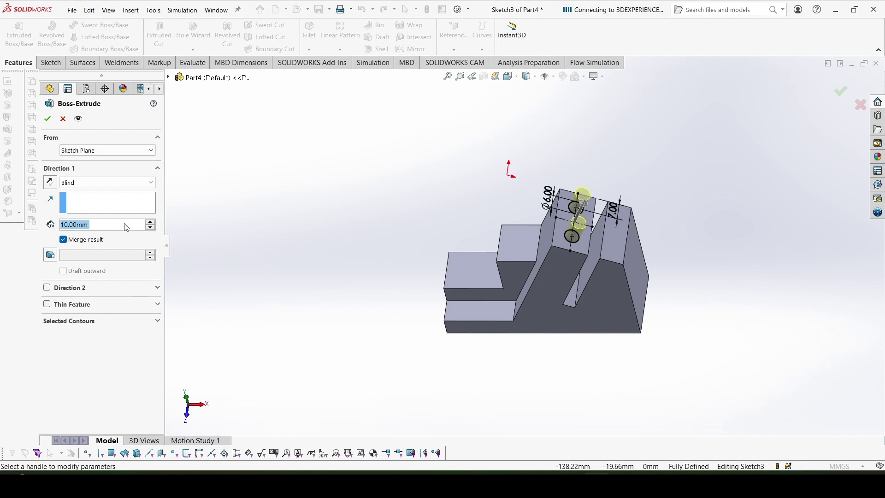
{"action": "type", "text": "6"}
{"action": "key", "text": "Return"}
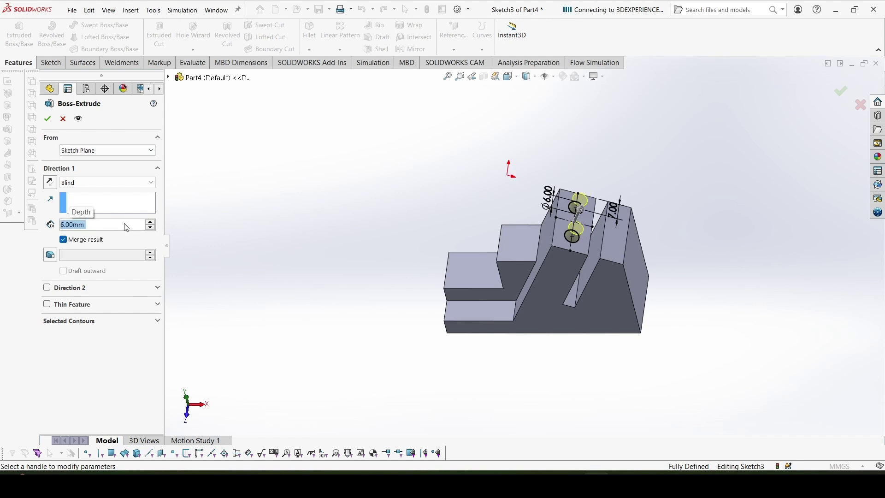
{"action": "key", "text": "Return"}
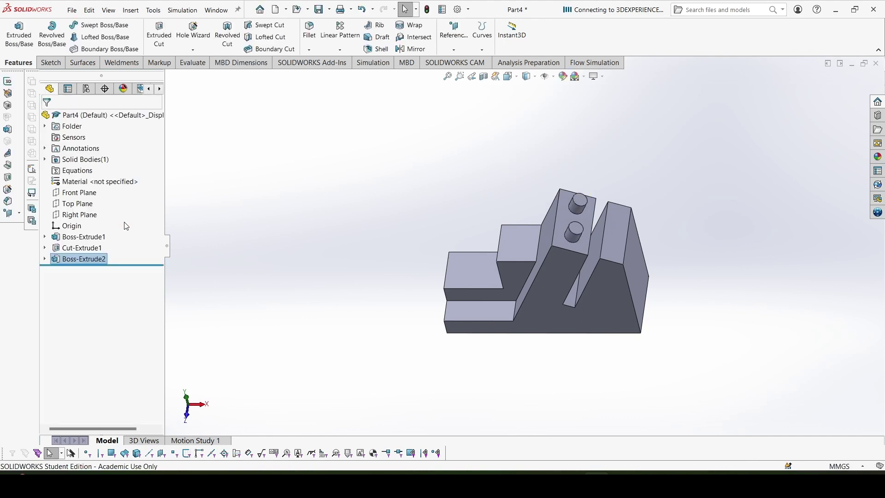
Step: Assign Ductile Iron from the Iron category of the SOLIDWORKS material library to the part
{"action": "middle_click_drag", "start_coordinate": [480, 358], "coordinate": [516, 266]}
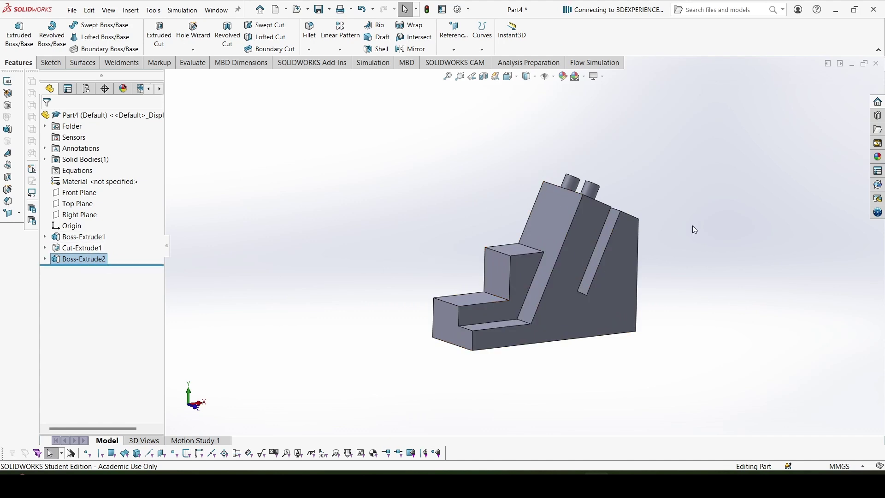
{"action": "left_click", "coordinate": [111, 180]}
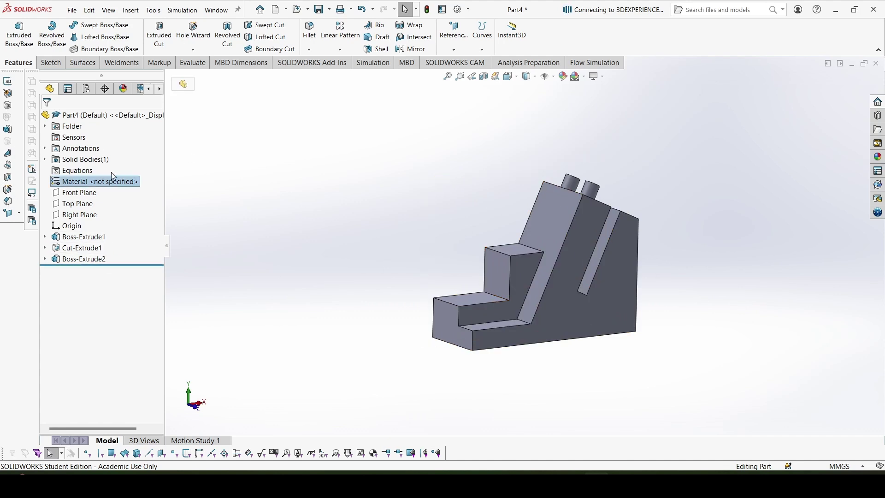
{"action": "right_click", "coordinate": [126, 185]}
{"action": "key", "text": "Escape"}
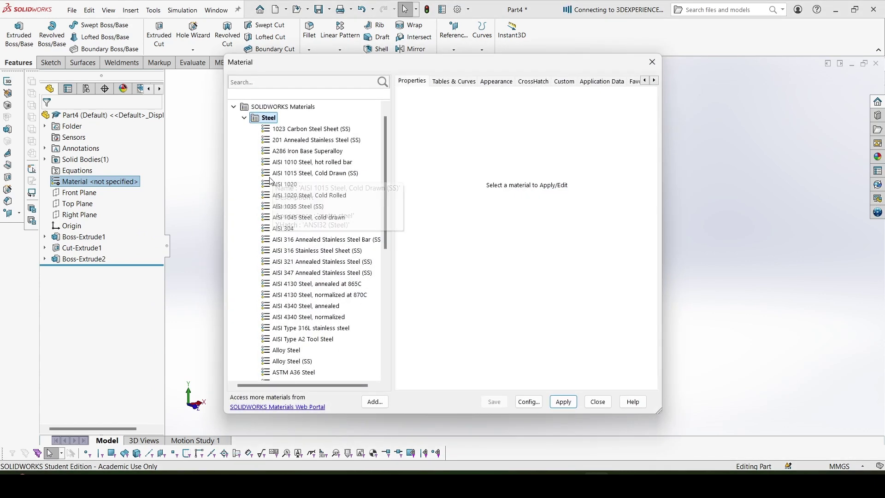
{"action": "scroll", "coordinate": [305, 205], "scroll_direction": "down", "scroll_amount": 5}
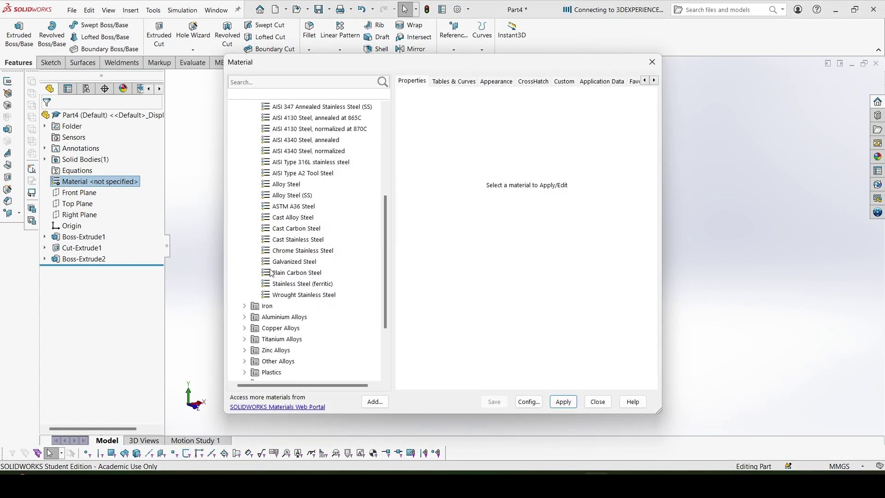
{"action": "left_click", "coordinate": [244, 306]}
{"action": "scroll", "coordinate": [323, 326], "scroll_direction": "down", "scroll_amount": 2}
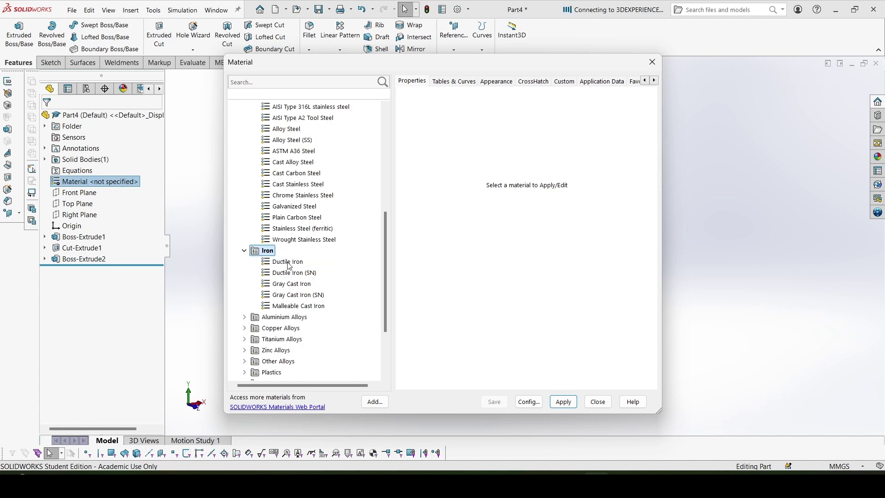
{"action": "left_click", "coordinate": [289, 263]}
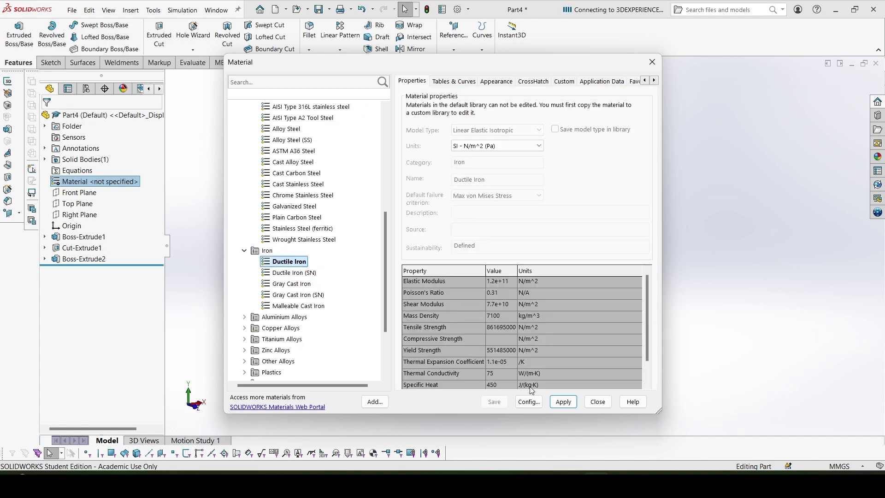
{"action": "left_click", "coordinate": [563, 402]}
{"action": "left_click", "coordinate": [595, 403]}
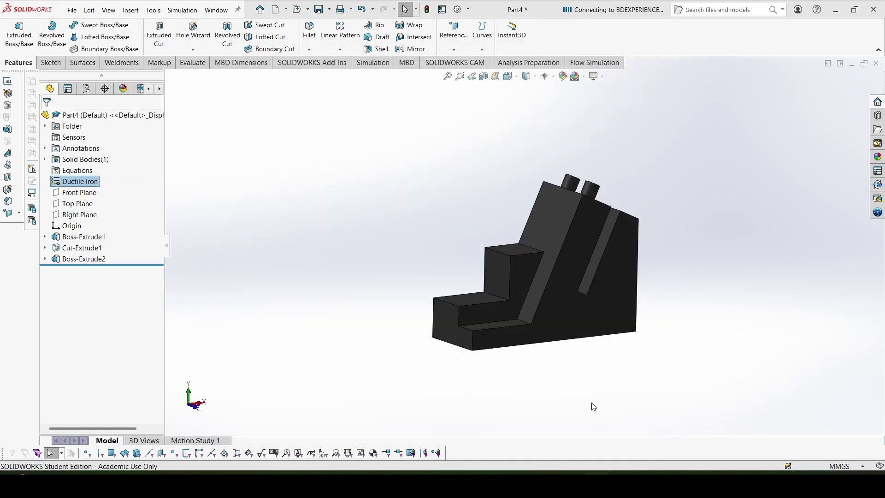
Step: Calculate the mass properties of the finished part
{"action": "middle_click_drag", "start_coordinate": [629, 249], "coordinate": [631, 282]}
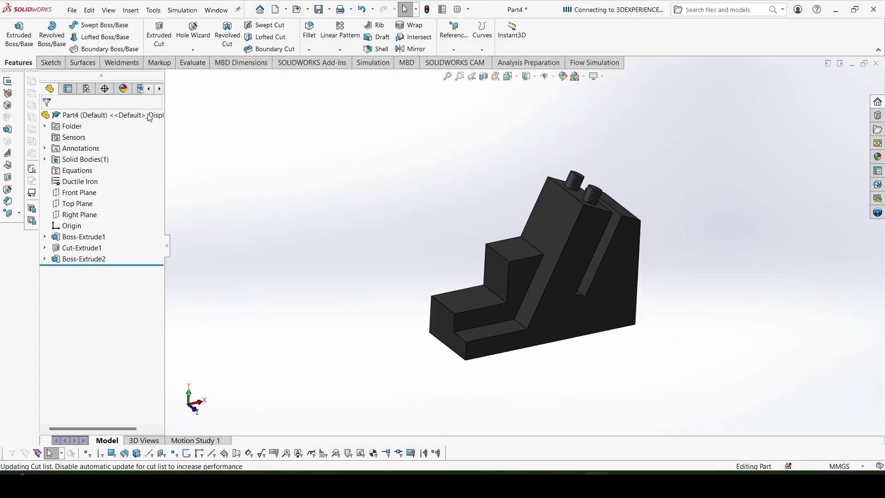
{"action": "left_click", "coordinate": [196, 63]}
{"action": "left_click", "coordinate": [162, 31]}
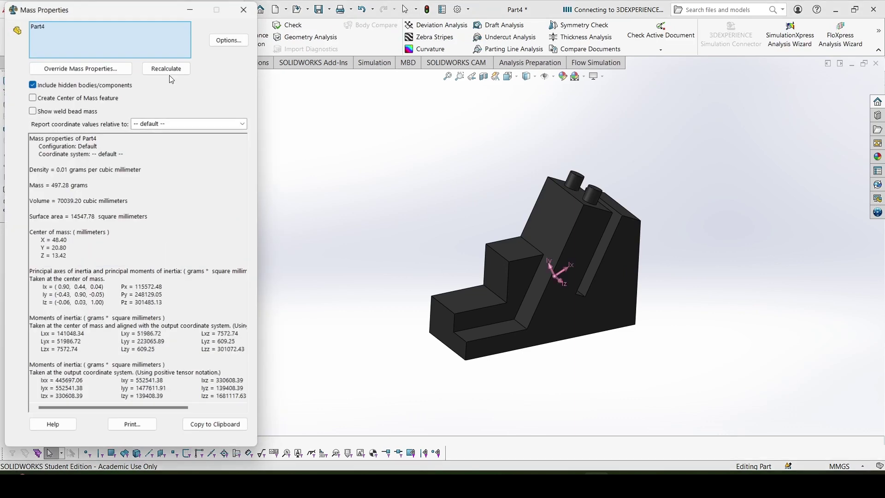
Step: Look up Section A Problem 2 on the Solutions page of the practice PDF in Chrome, and return to SOLIDWORKS to close the mass properties
{"action": "left_click", "coordinate": [539, 471]}
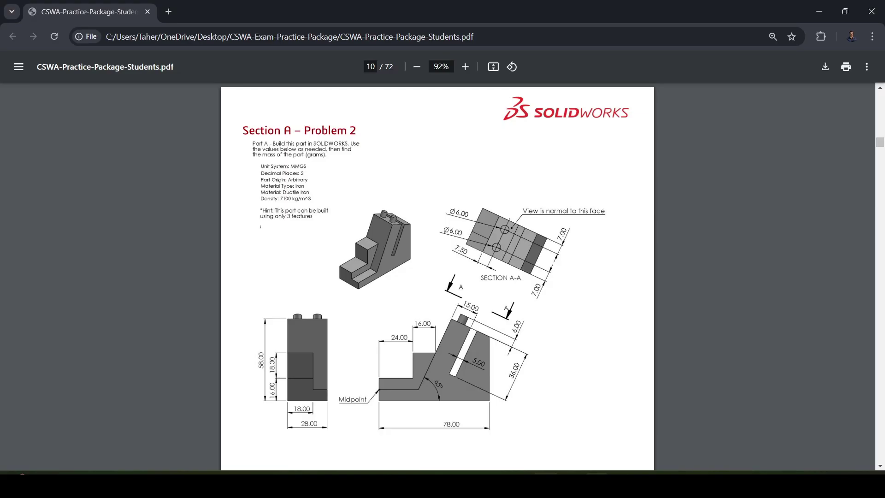
{"action": "left_click_drag", "start_coordinate": [881, 143], "coordinate": [882, 457]}
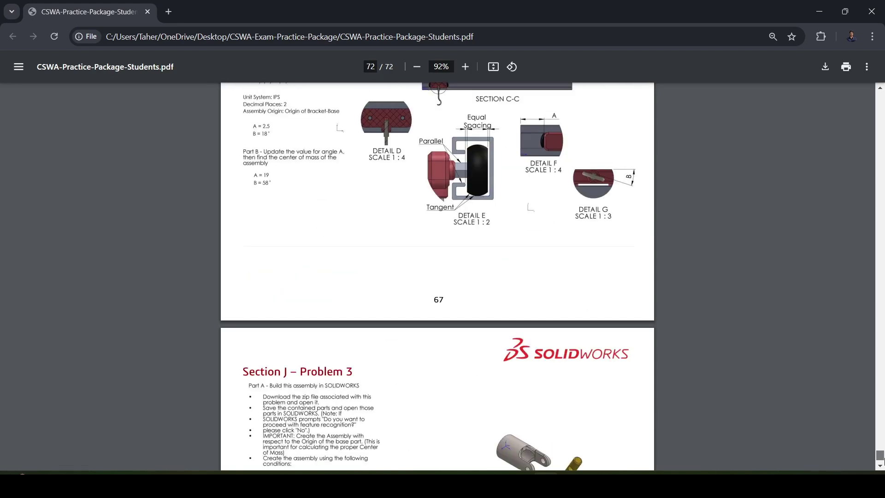
{"action": "scroll", "coordinate": [299, 216], "scroll_direction": "up", "scroll_amount": 2}
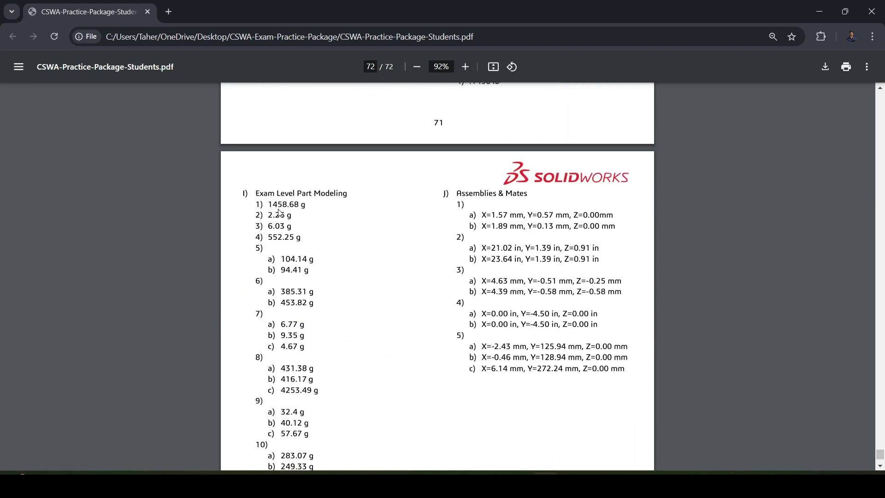
{"action": "scroll", "coordinate": [336, 205], "scroll_direction": "up", "scroll_amount": 15}
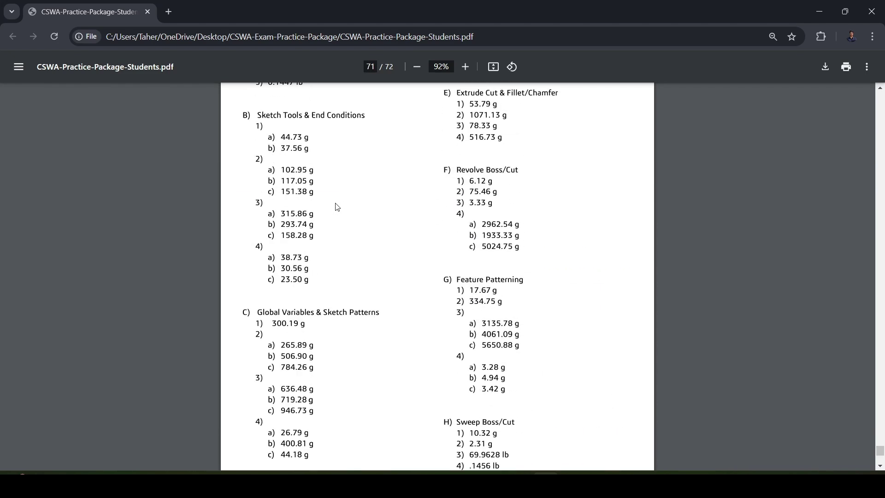
{"action": "scroll", "coordinate": [335, 210], "scroll_direction": "down", "scroll_amount": 3}
{"action": "scroll", "coordinate": [333, 209], "scroll_direction": "down", "scroll_amount": 2}
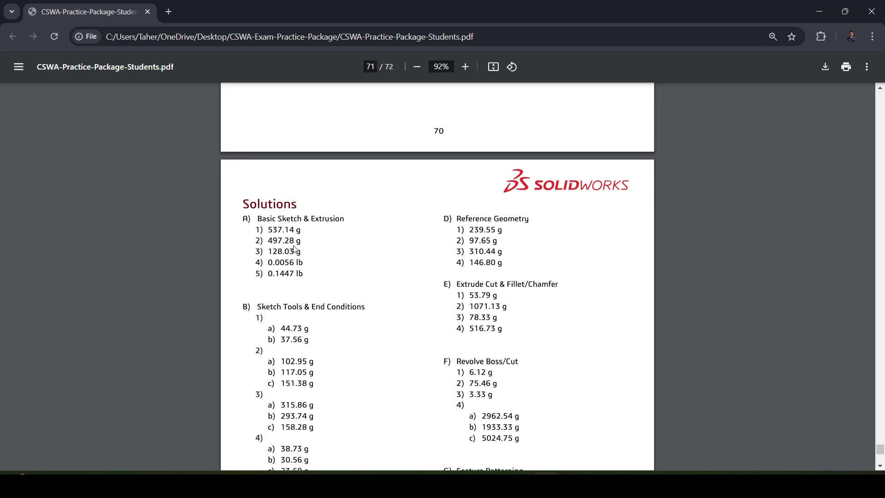
{"action": "left_click", "coordinate": [597, 484]}
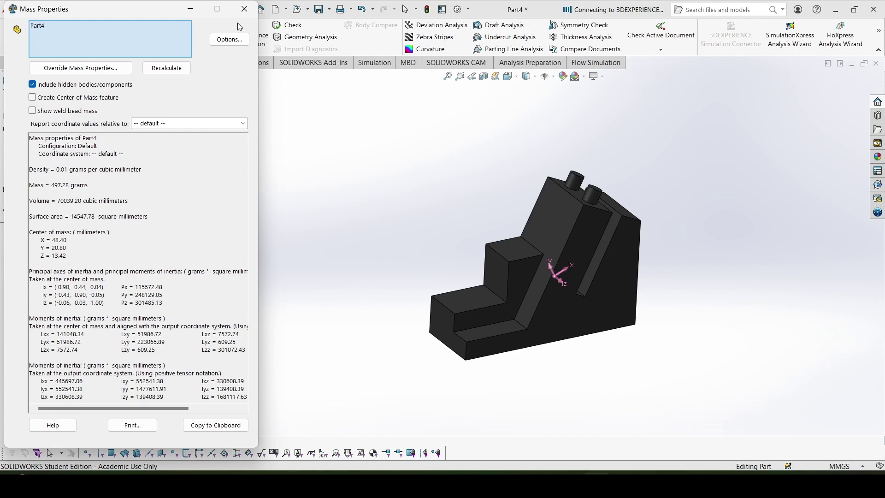
{"action": "left_click", "coordinate": [245, 8]}
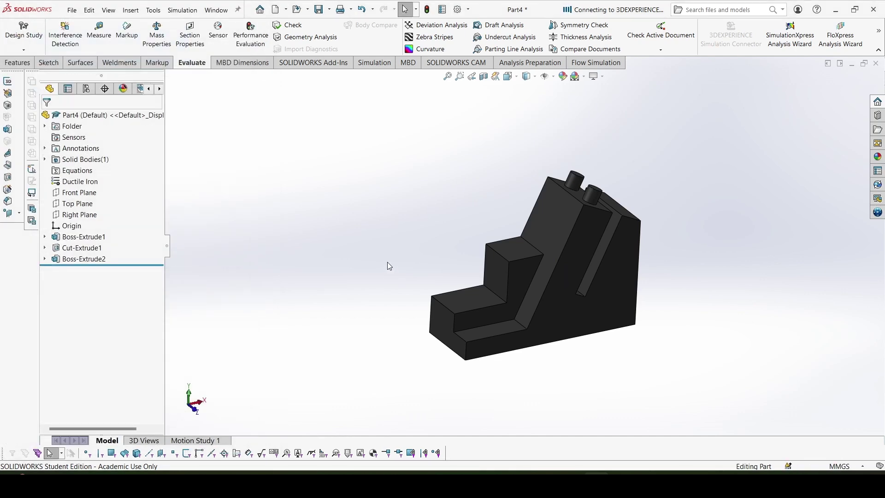